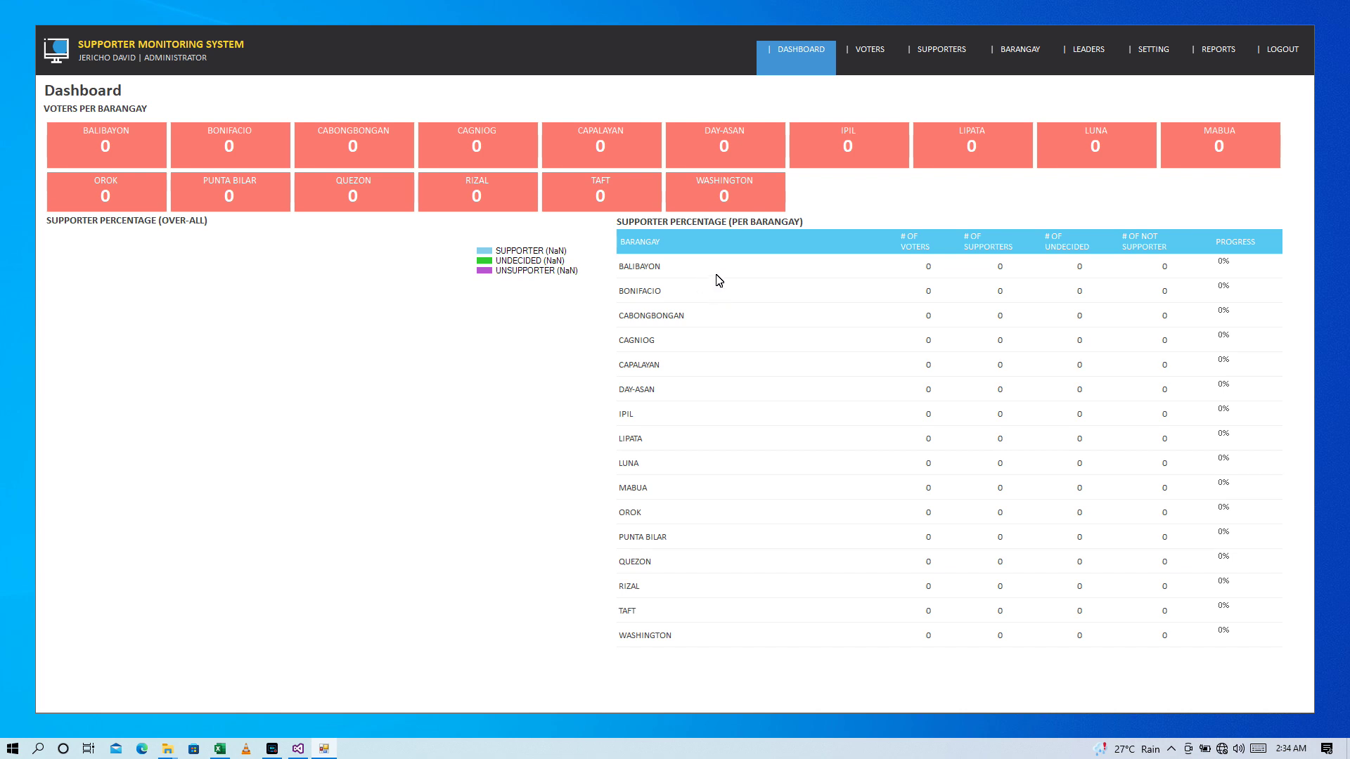
# Open the Excel import window for voters and show the available barangays.
pyautogui.click(875, 57)
pyautogui.click(104, 99)
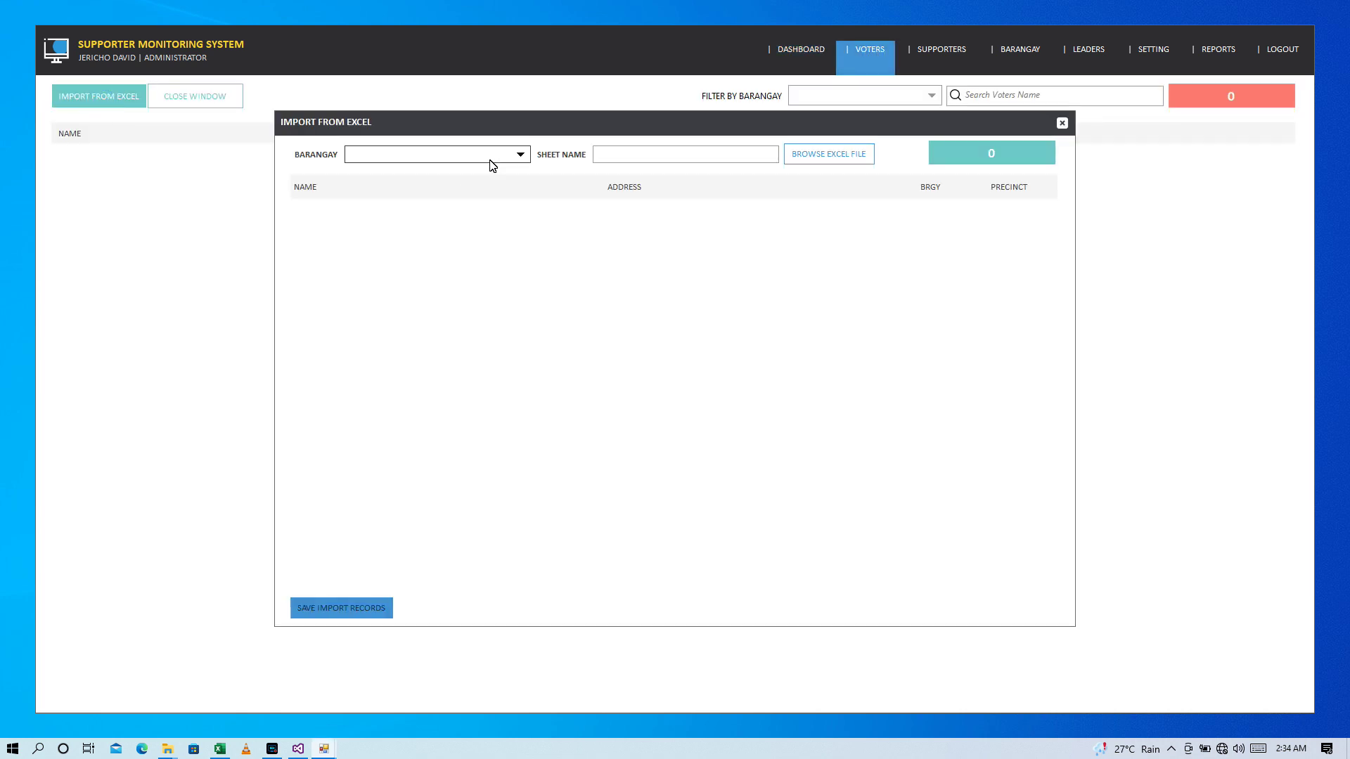
pyautogui.click(520, 154)
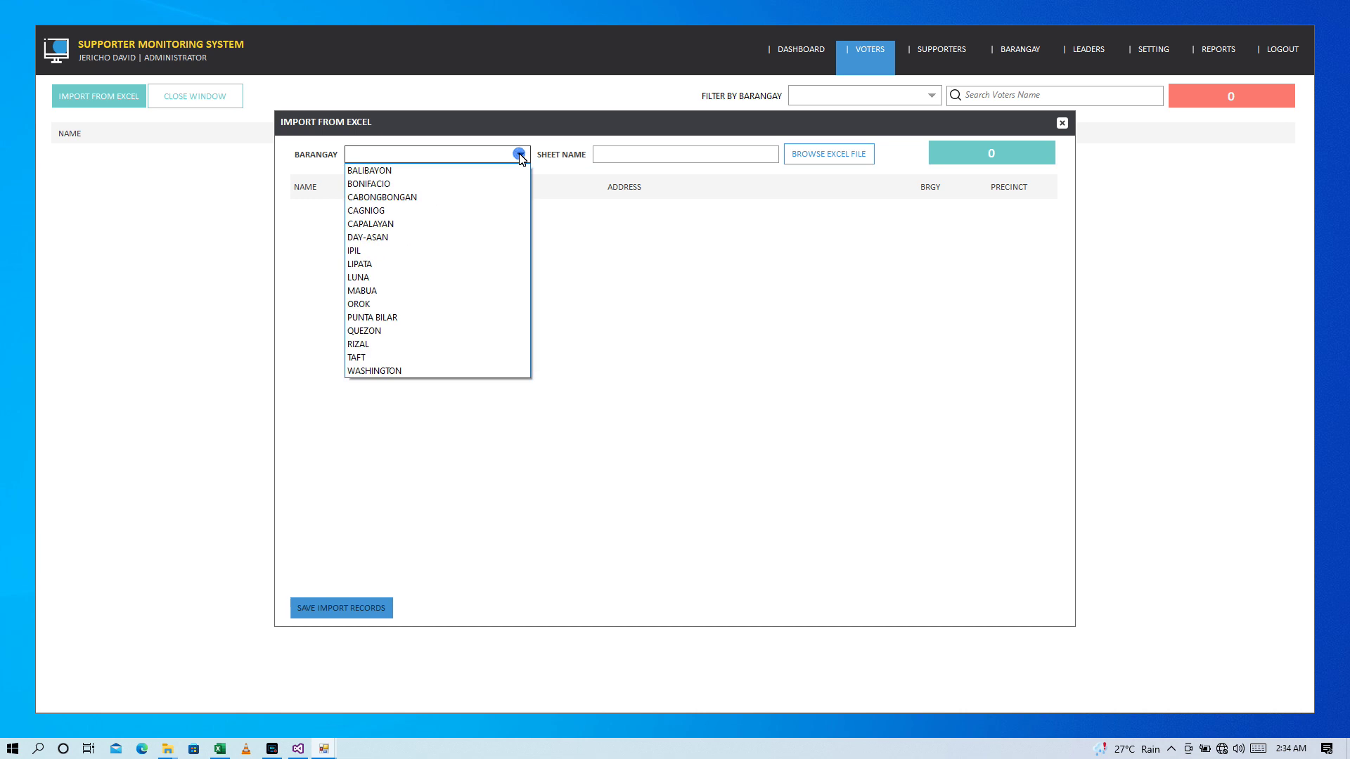
# Open CAGNIOG.xlsx in Excel to check its first sheet name, then close it without keeping the recovered files.
pyautogui.click(219, 749)
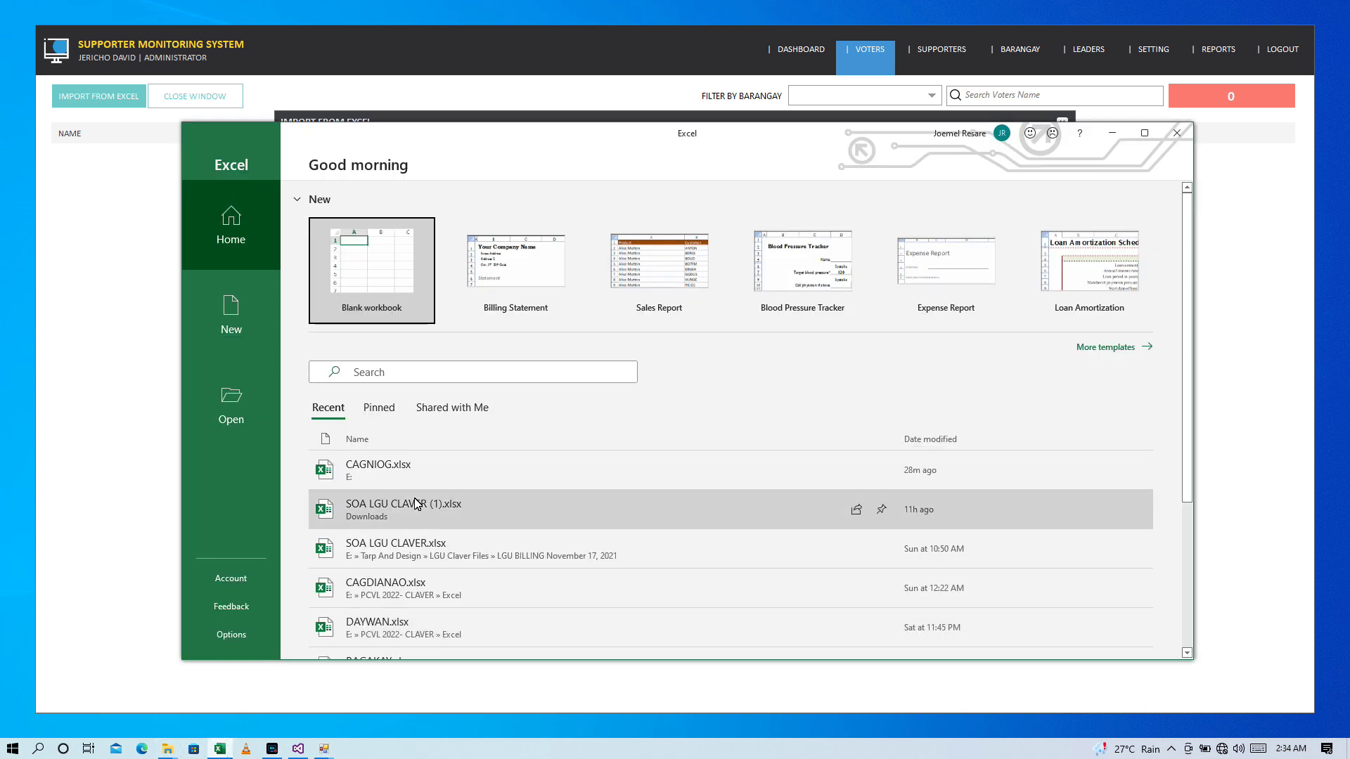
pyautogui.click(413, 470)
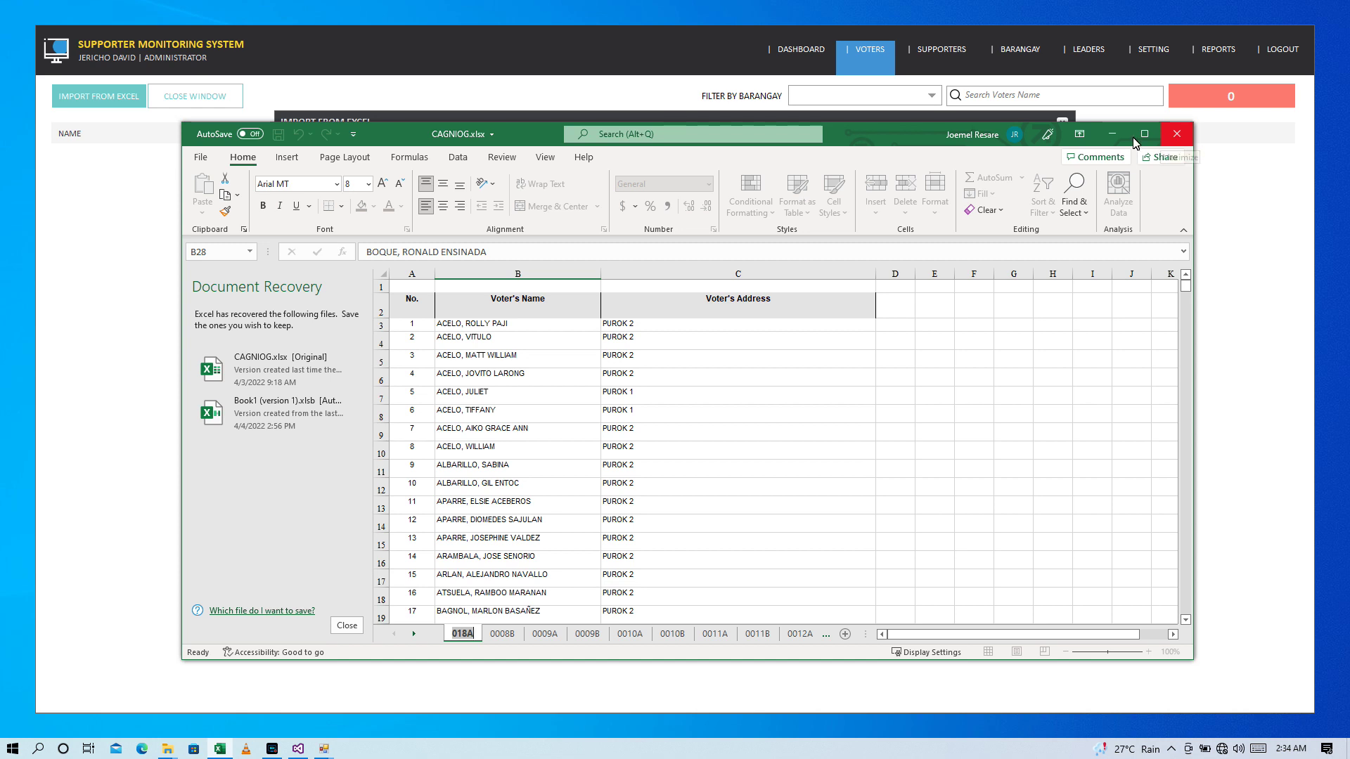
pyautogui.click(1177, 139)
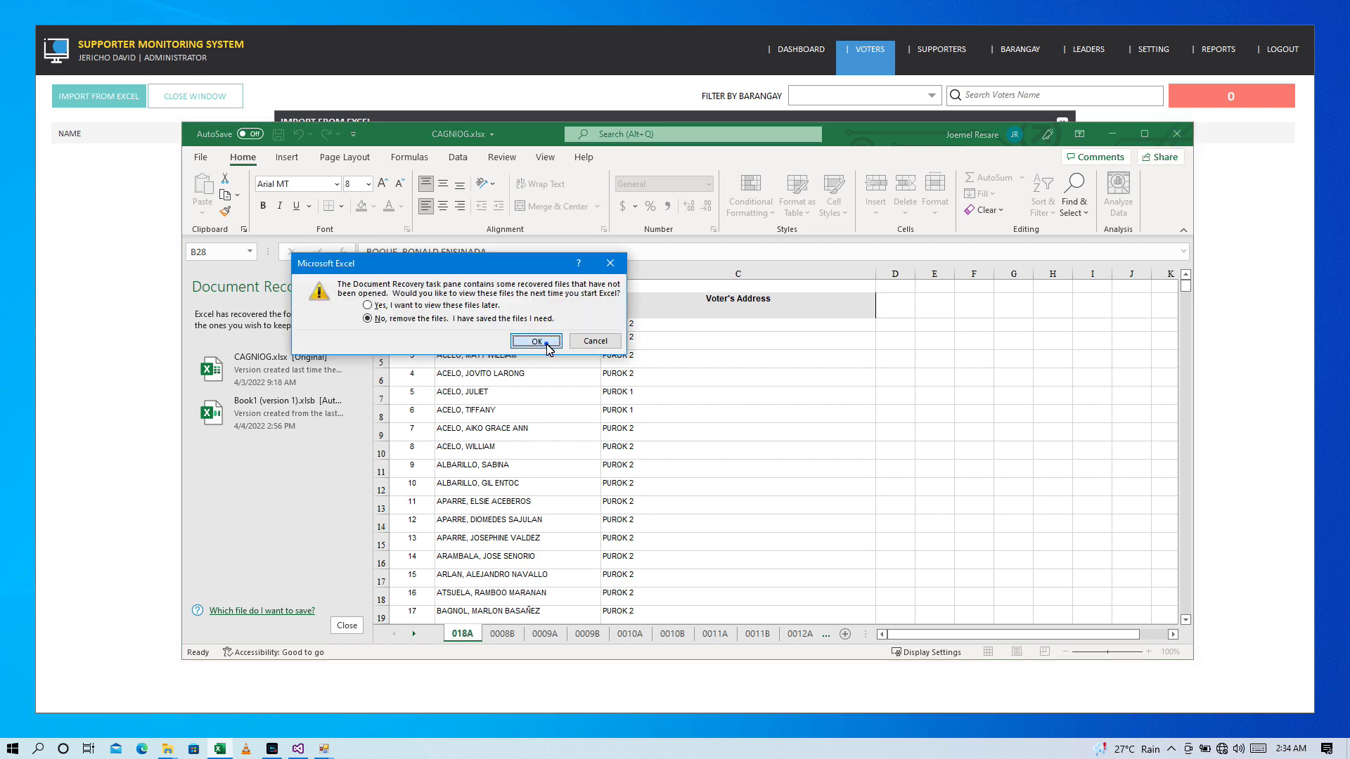
pyautogui.click(546, 344)
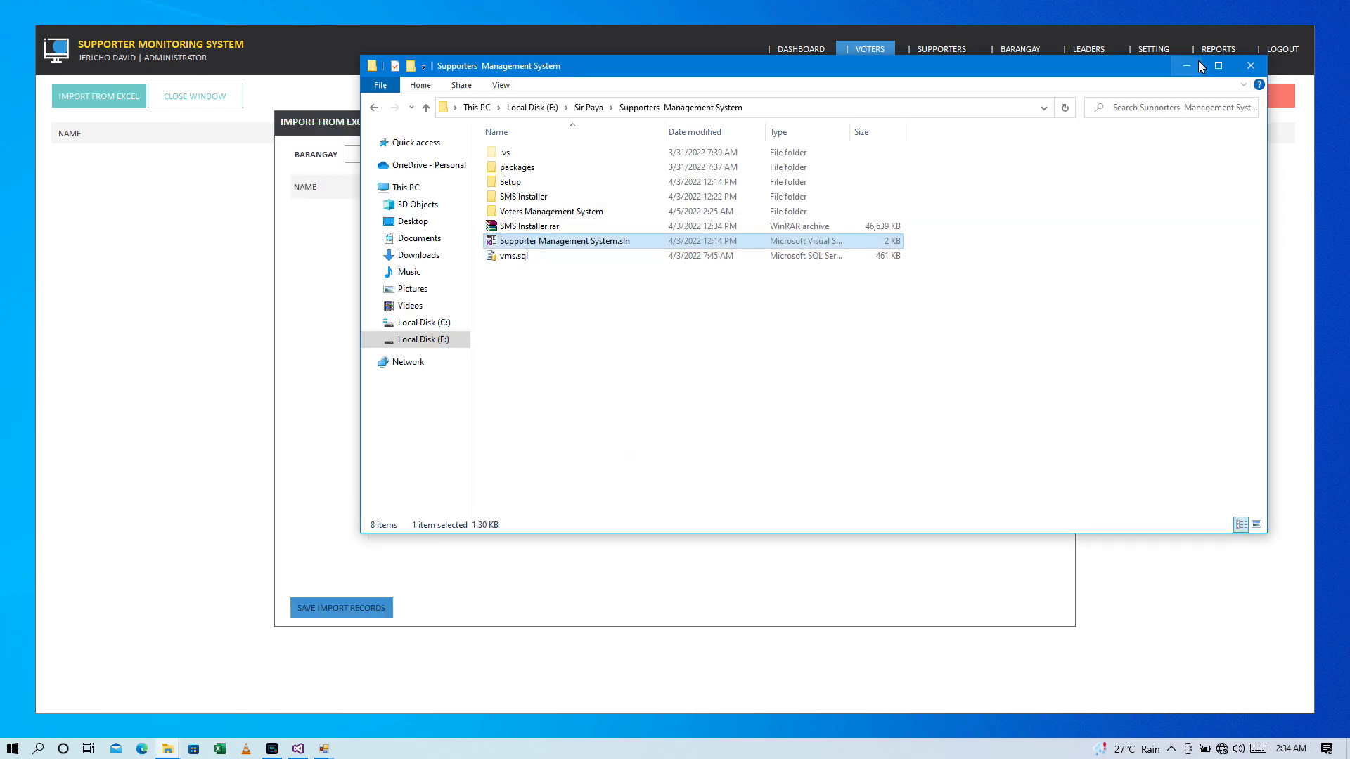
pyautogui.click(1189, 69)
# Set the import barangay to CAGNIOG and the sheet name to 018A.
pyautogui.click(521, 154)
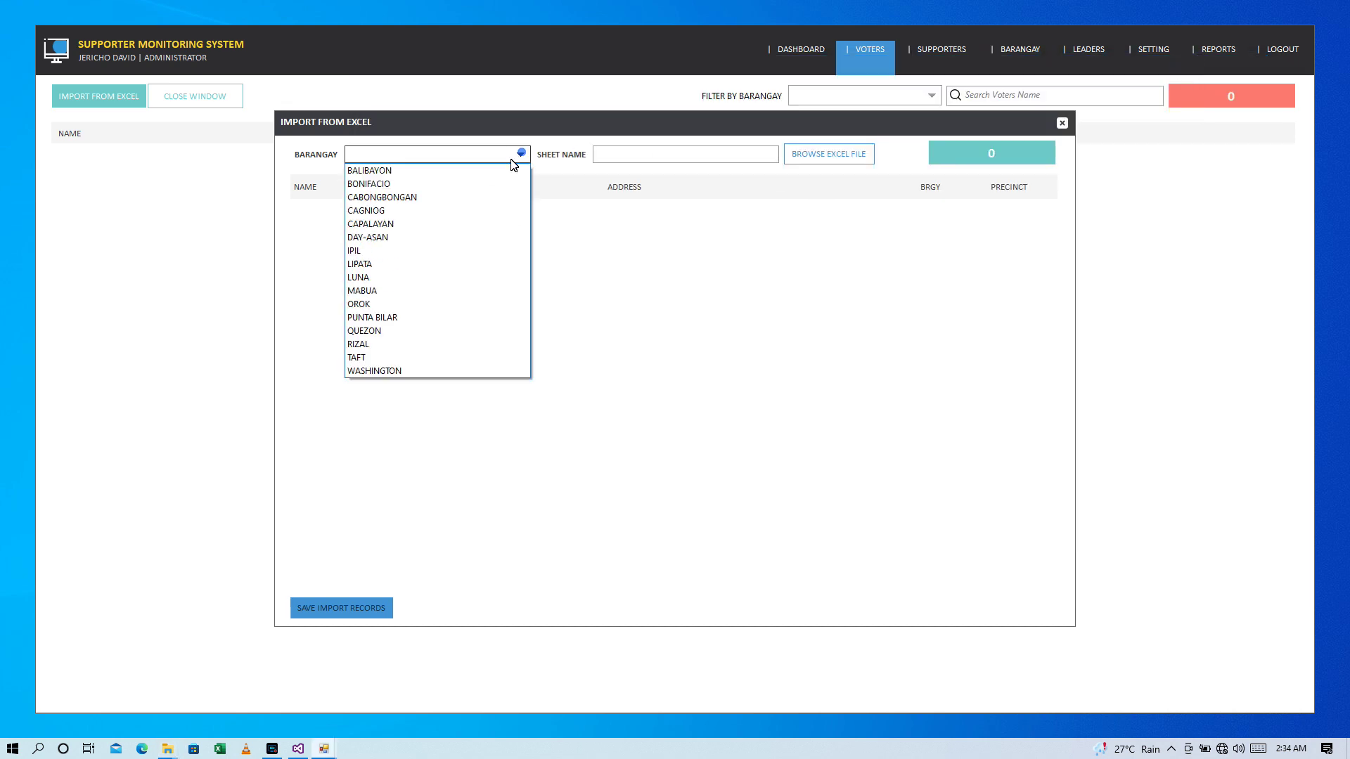
pyautogui.click(490, 211)
pyautogui.click(625, 156)
pyautogui.write('018A')
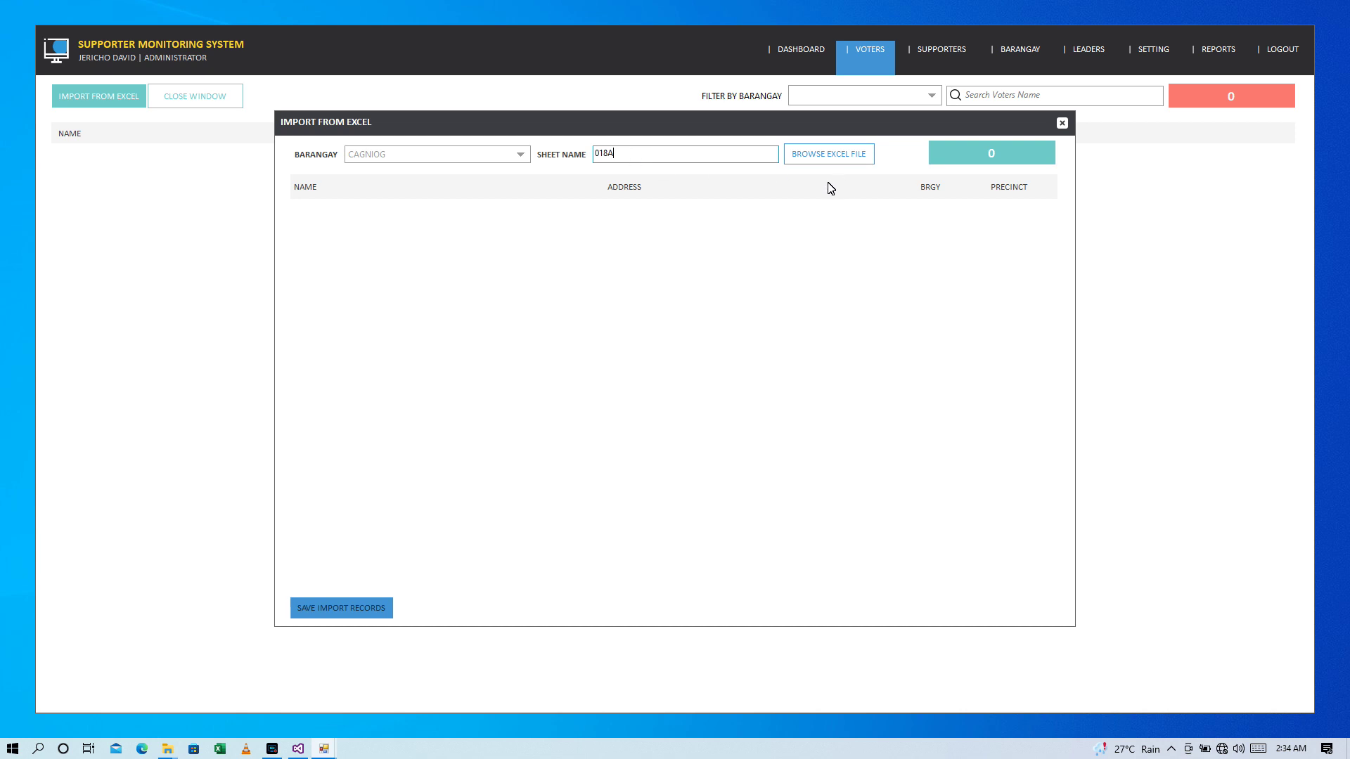
pyautogui.click(630, 158)
# Load CAGNIOG.xlsx from Local Disk (E:) as the Excel file to import.
pyautogui.click(831, 160)
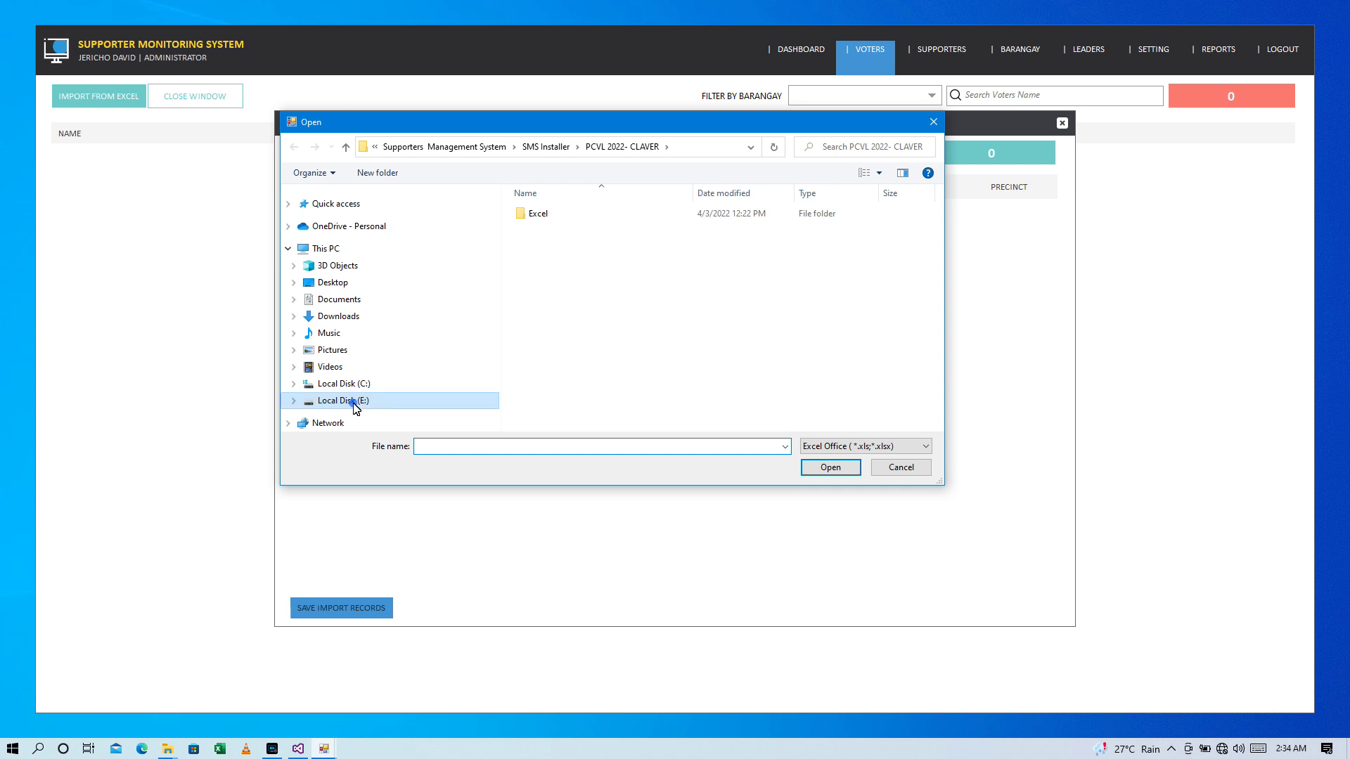
pyautogui.click(355, 402)
pyautogui.click(896, 351)
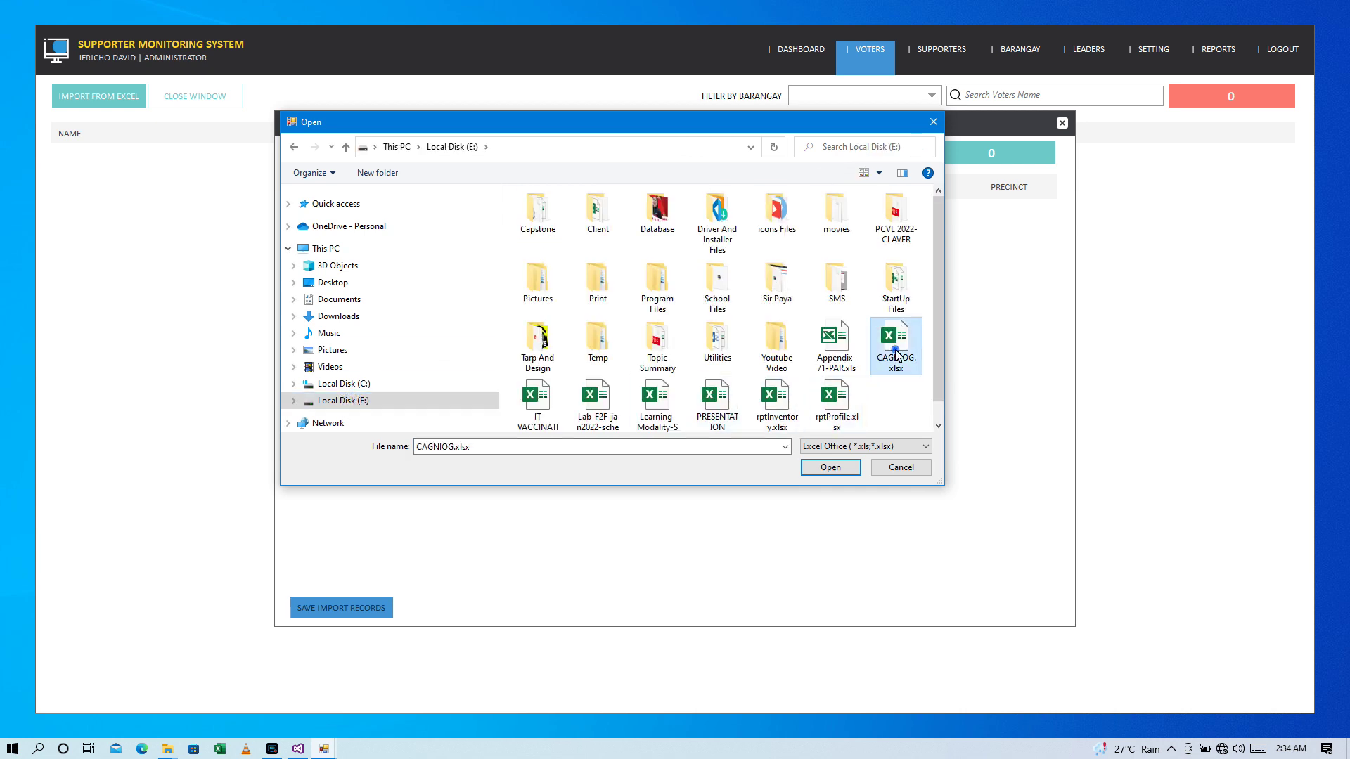
pyautogui.doubleClick(897, 352)
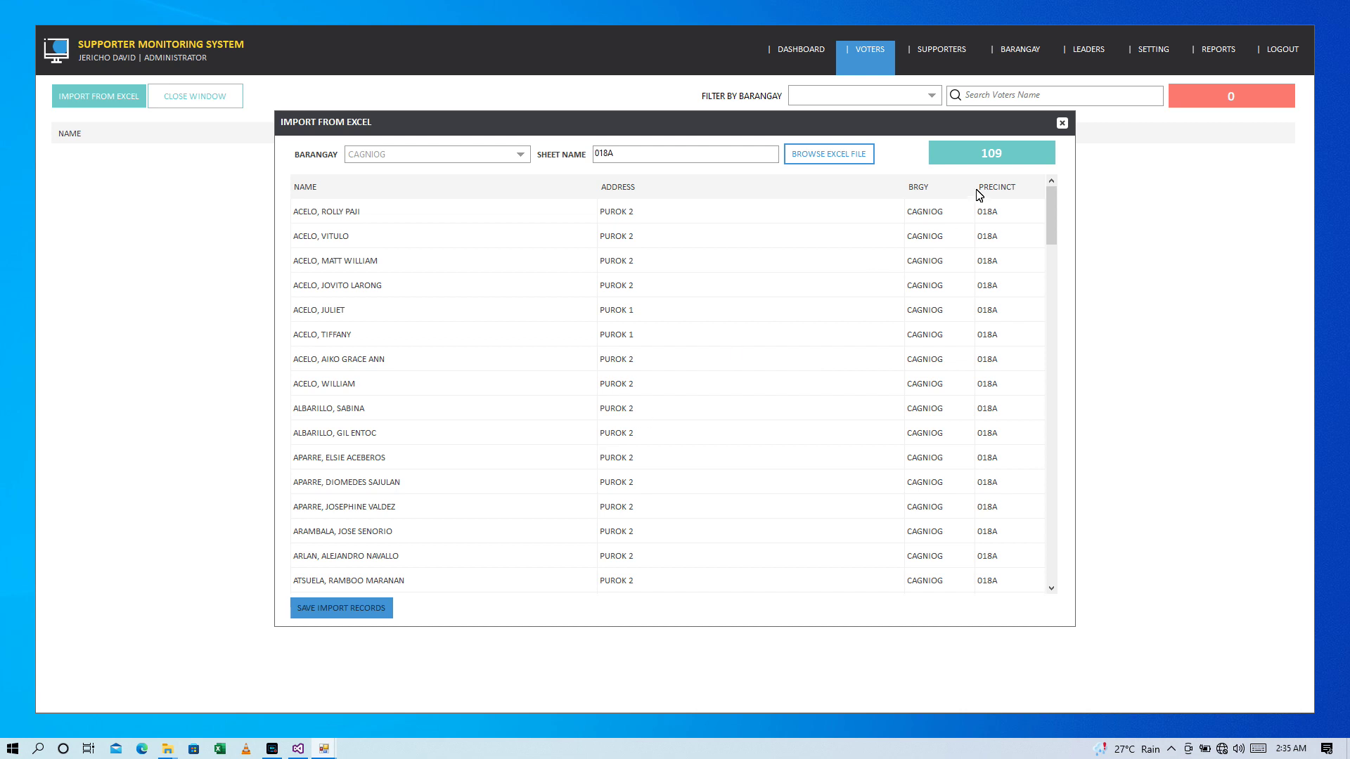
# Save the imported voter records and close the import window.
pyautogui.click(347, 616)
pyautogui.click(680, 430)
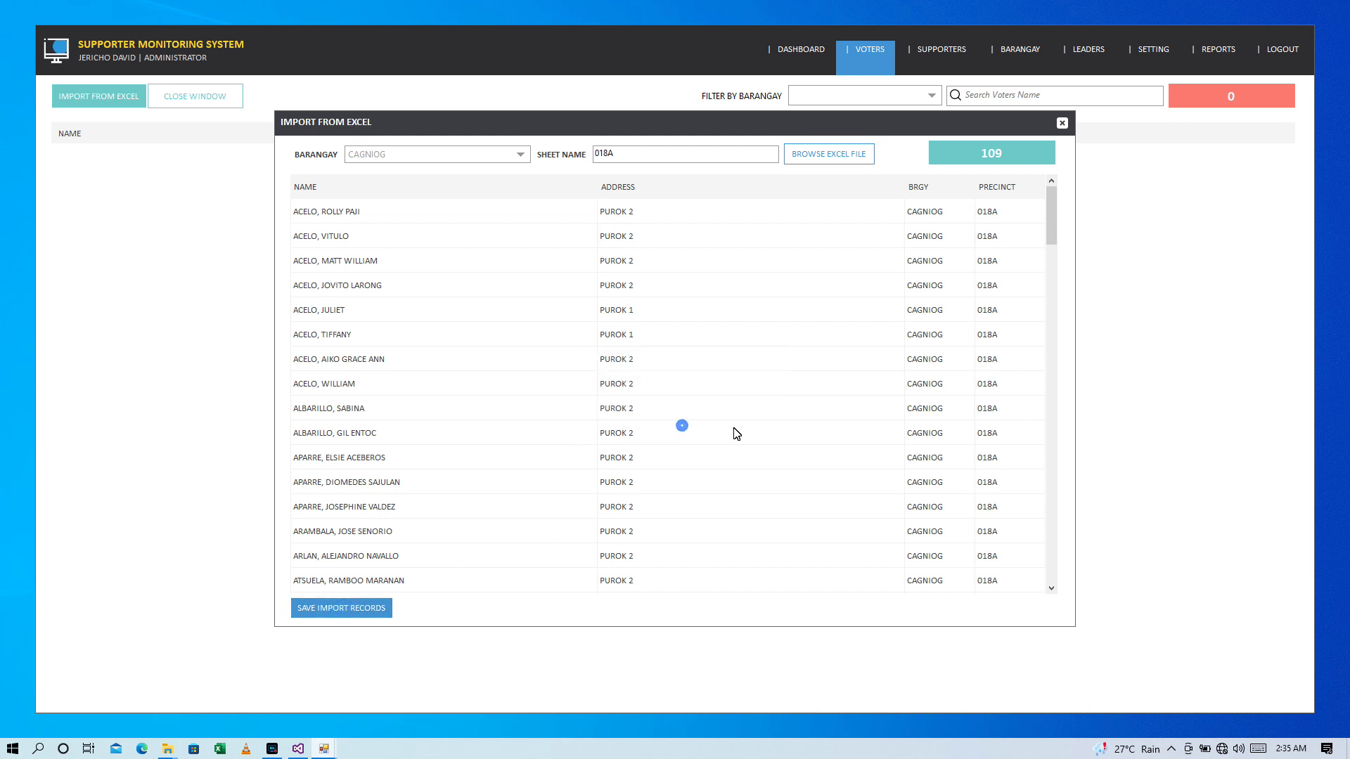
pyautogui.click(737, 429)
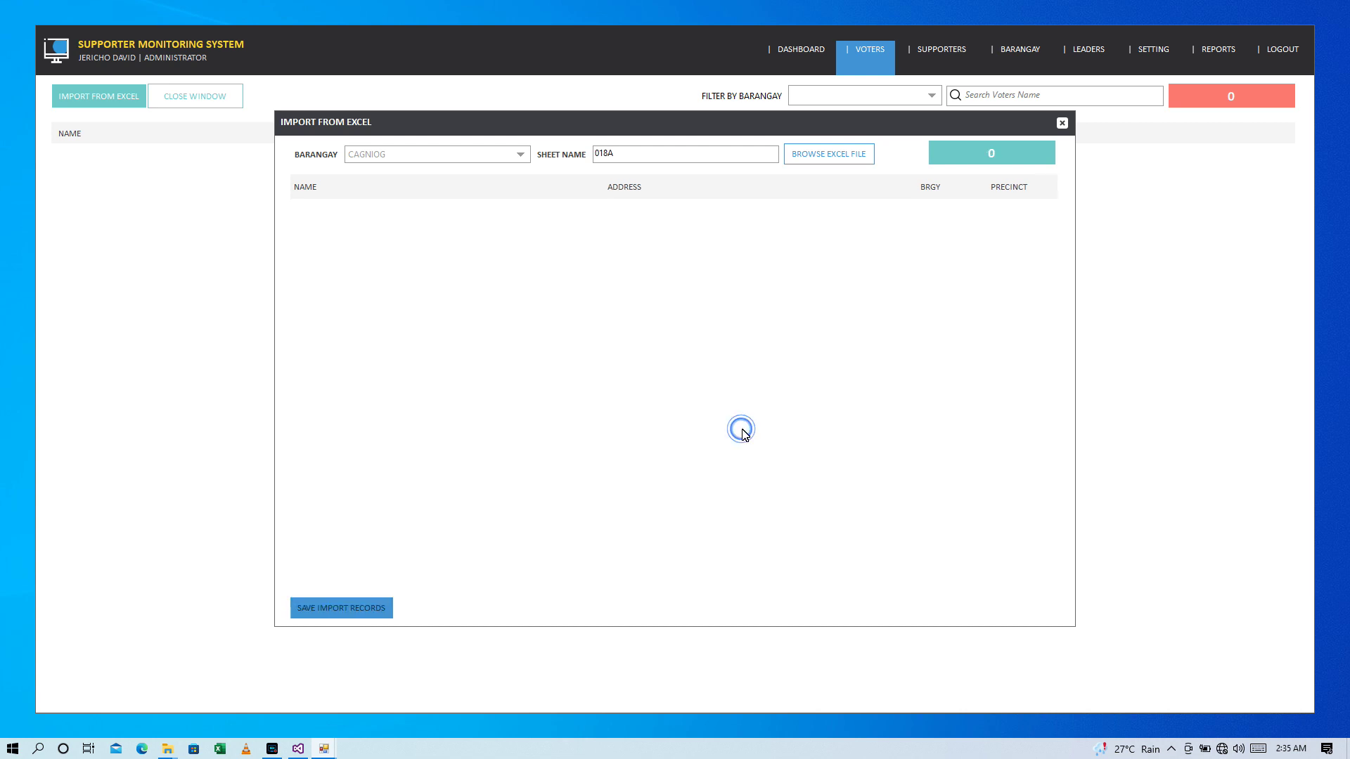
pyautogui.click(1063, 123)
# Filter the voters list by barangay CAGNIOG to review the imported records, then return to the dashboard.
pyautogui.click(932, 97)
pyautogui.click(919, 114)
pyautogui.click(932, 98)
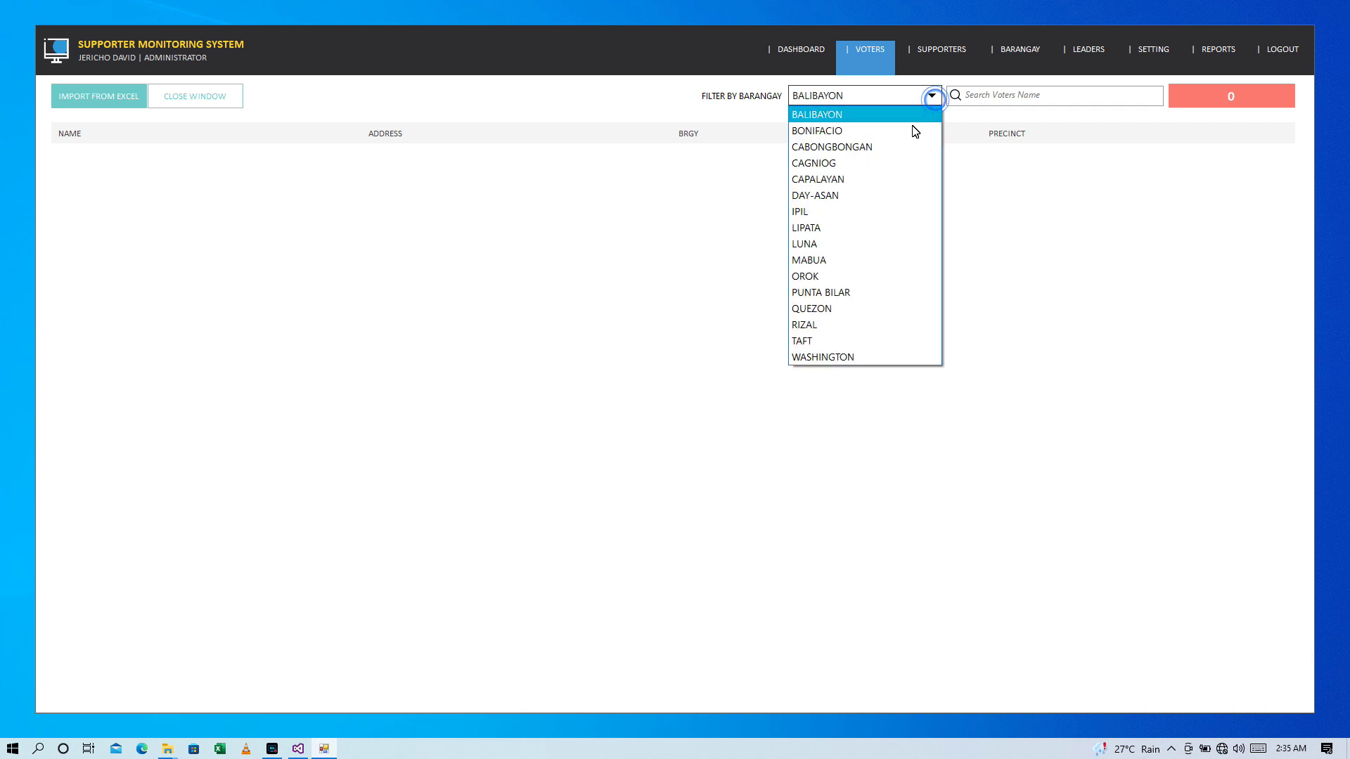
pyautogui.click(898, 165)
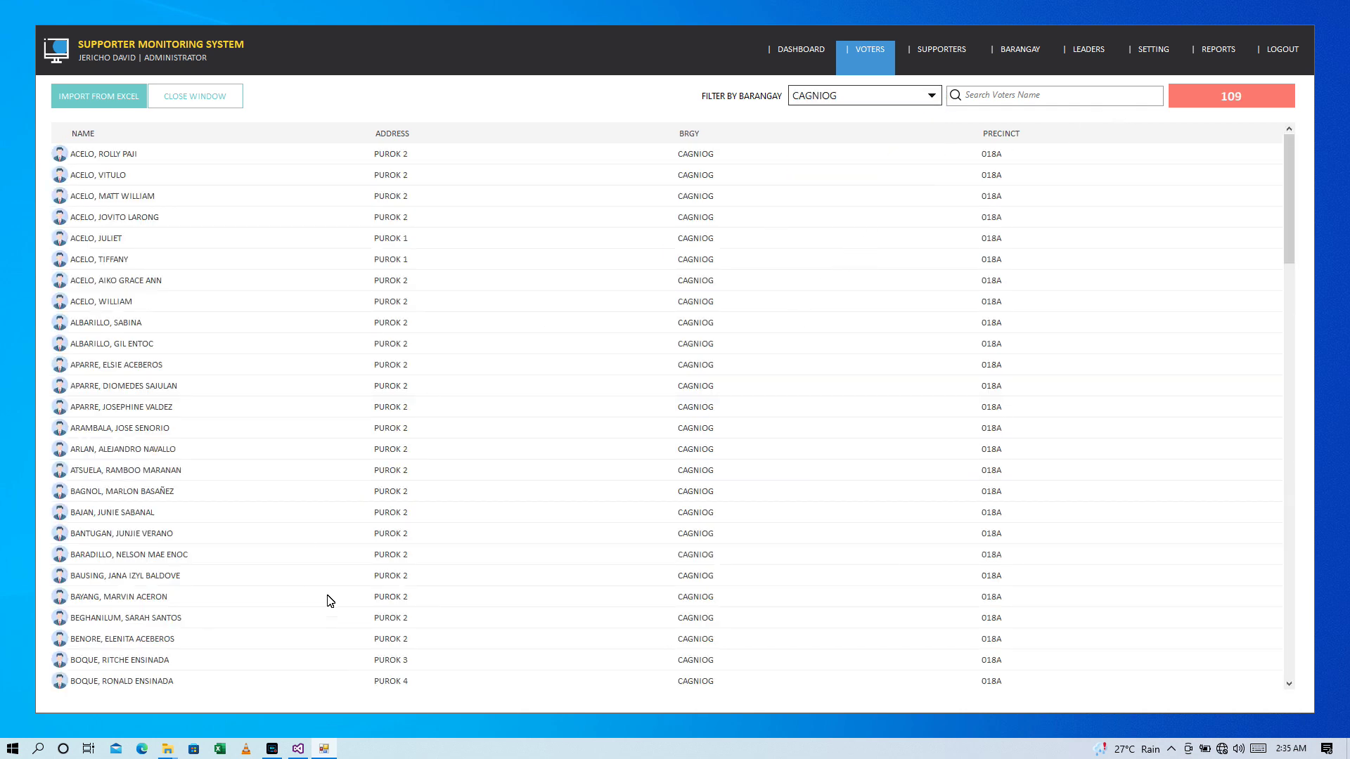
pyautogui.click(181, 104)
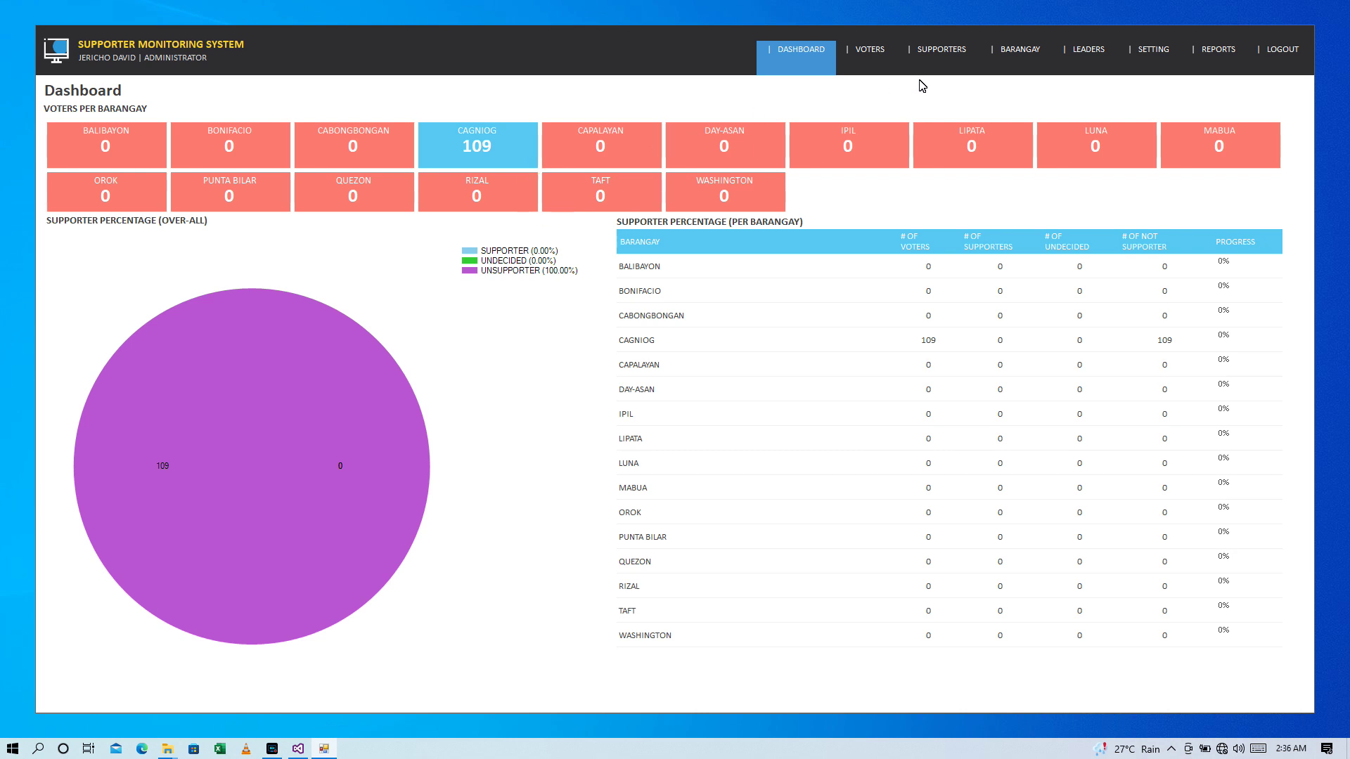
# Create a new leader by entering the leader's full name, assigning barangay CAGNIOG and saving the record.
pyautogui.click(1090, 51)
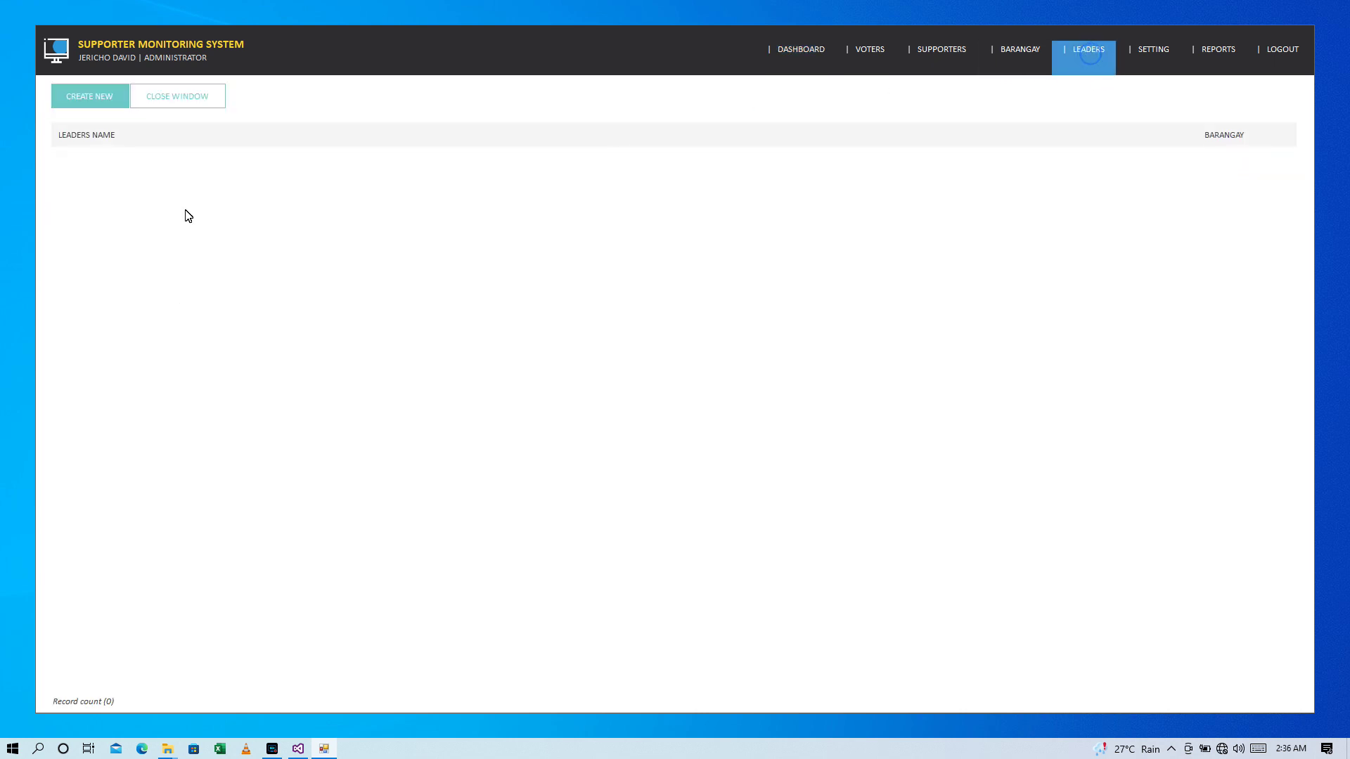
pyautogui.click(88, 99)
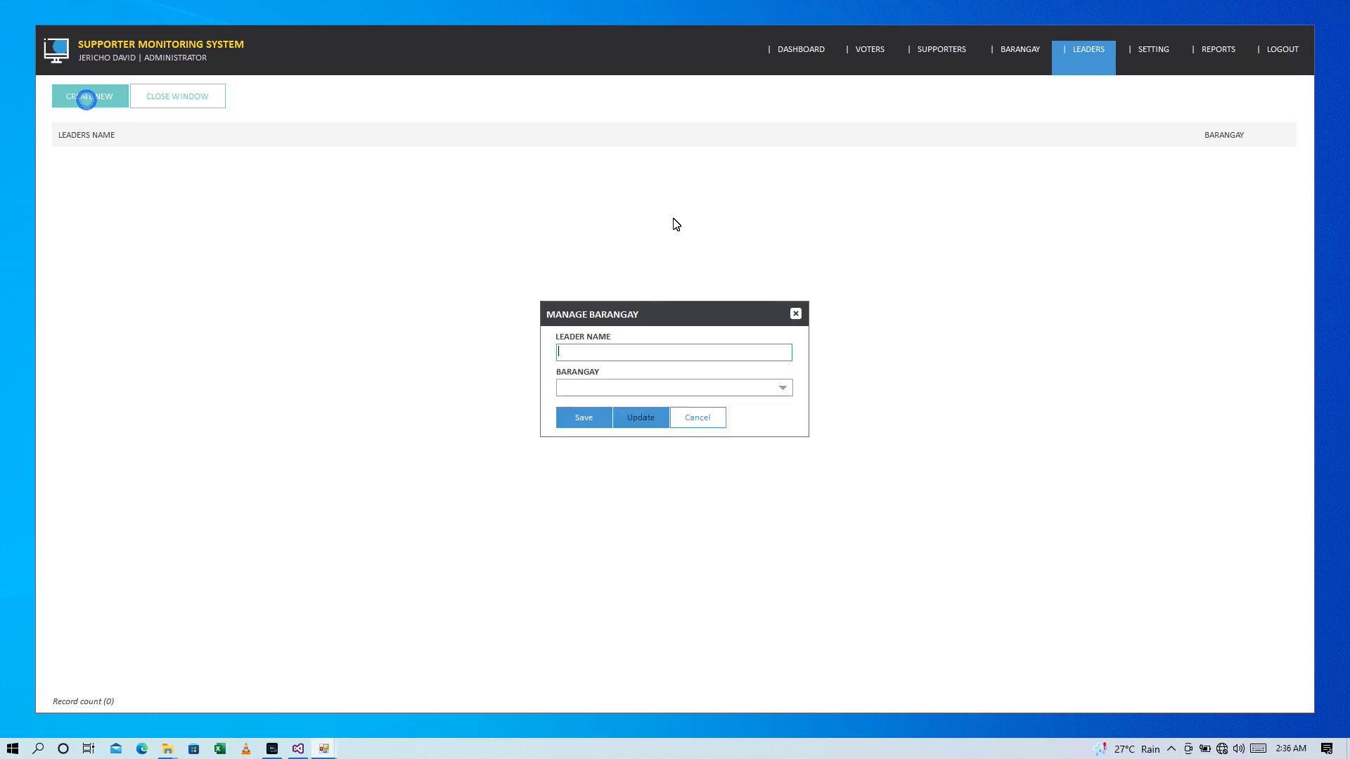
pyautogui.click(781, 356)
pyautogui.click(784, 388)
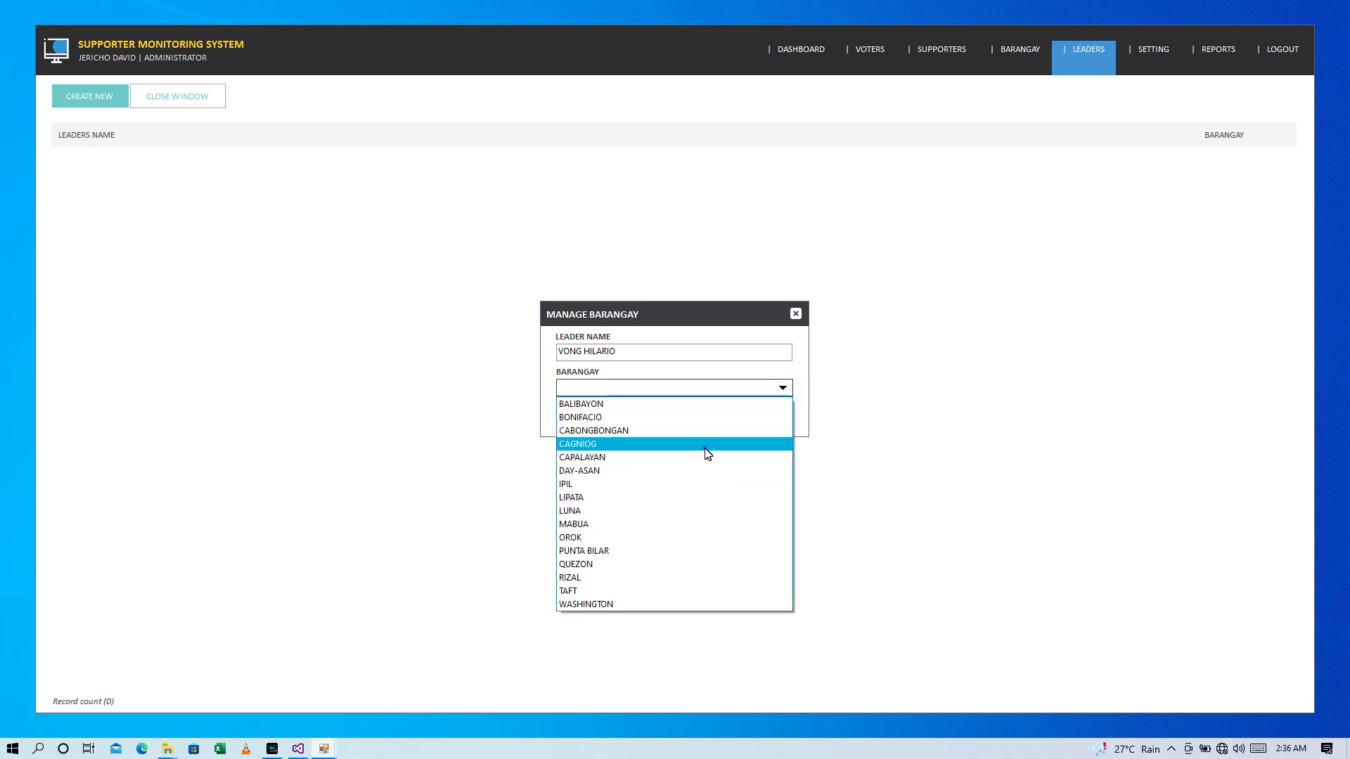
pyautogui.click(705, 450)
pyautogui.click(584, 419)
pyautogui.click(676, 427)
pyautogui.press('Return')
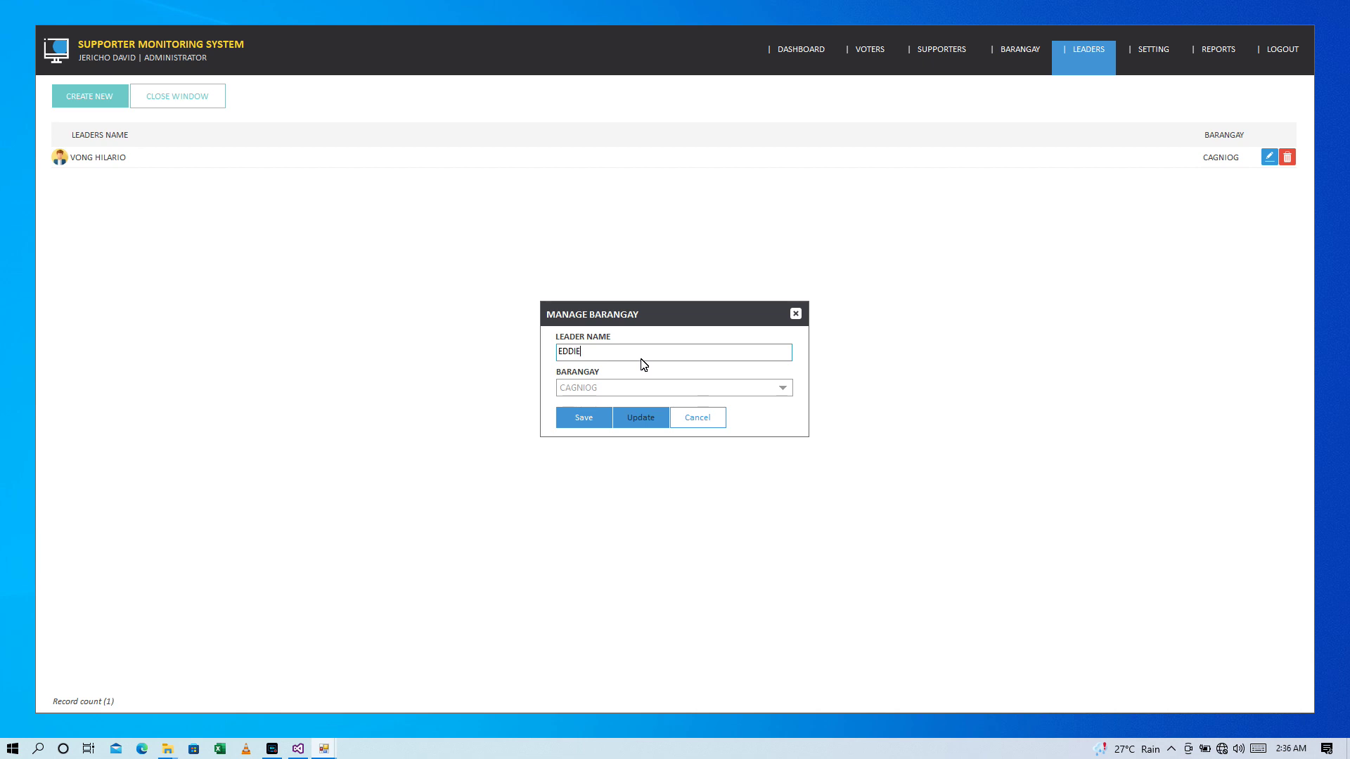
# Save a second leader, with their name entered, under barangay CAGNIOG and close the leaders page.
pyautogui.click(782, 389)
pyautogui.click(716, 446)
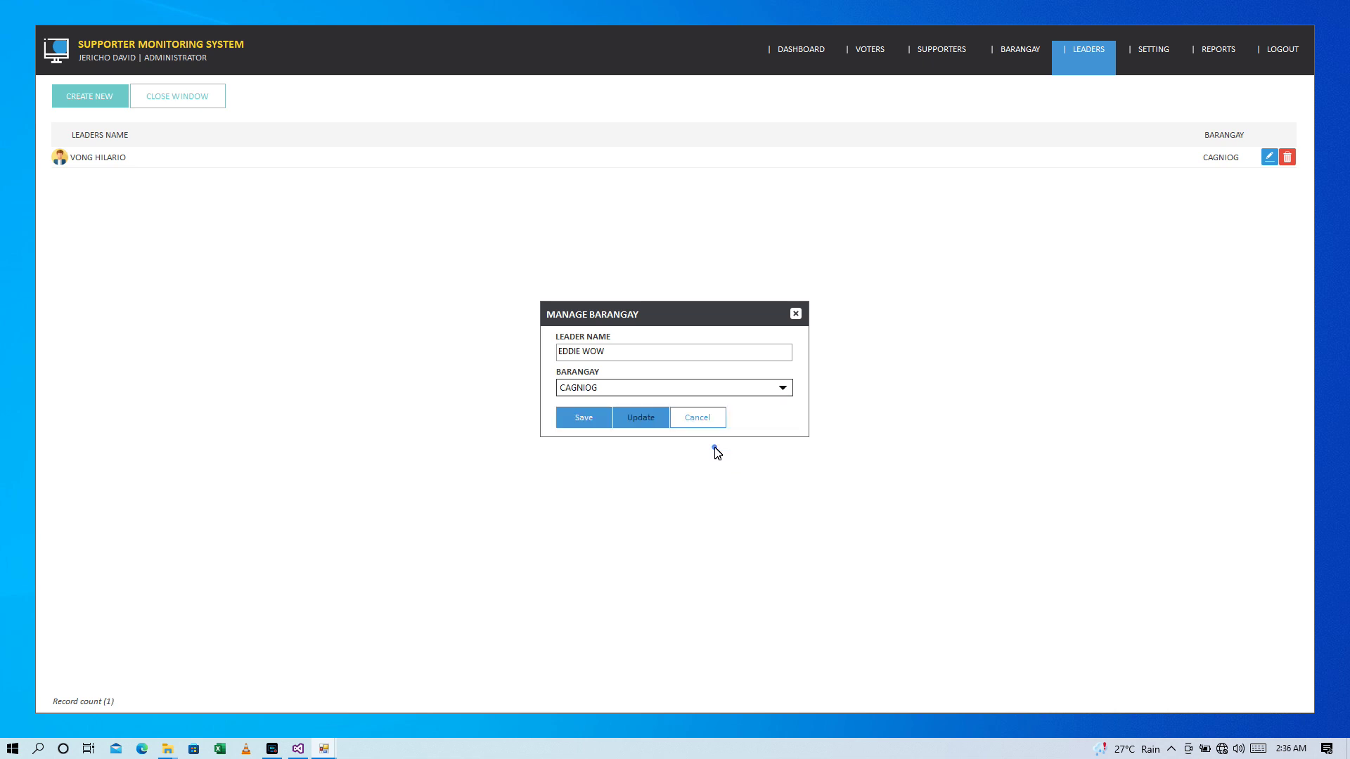
pyautogui.click(600, 420)
pyautogui.click(700, 427)
pyautogui.click(748, 427)
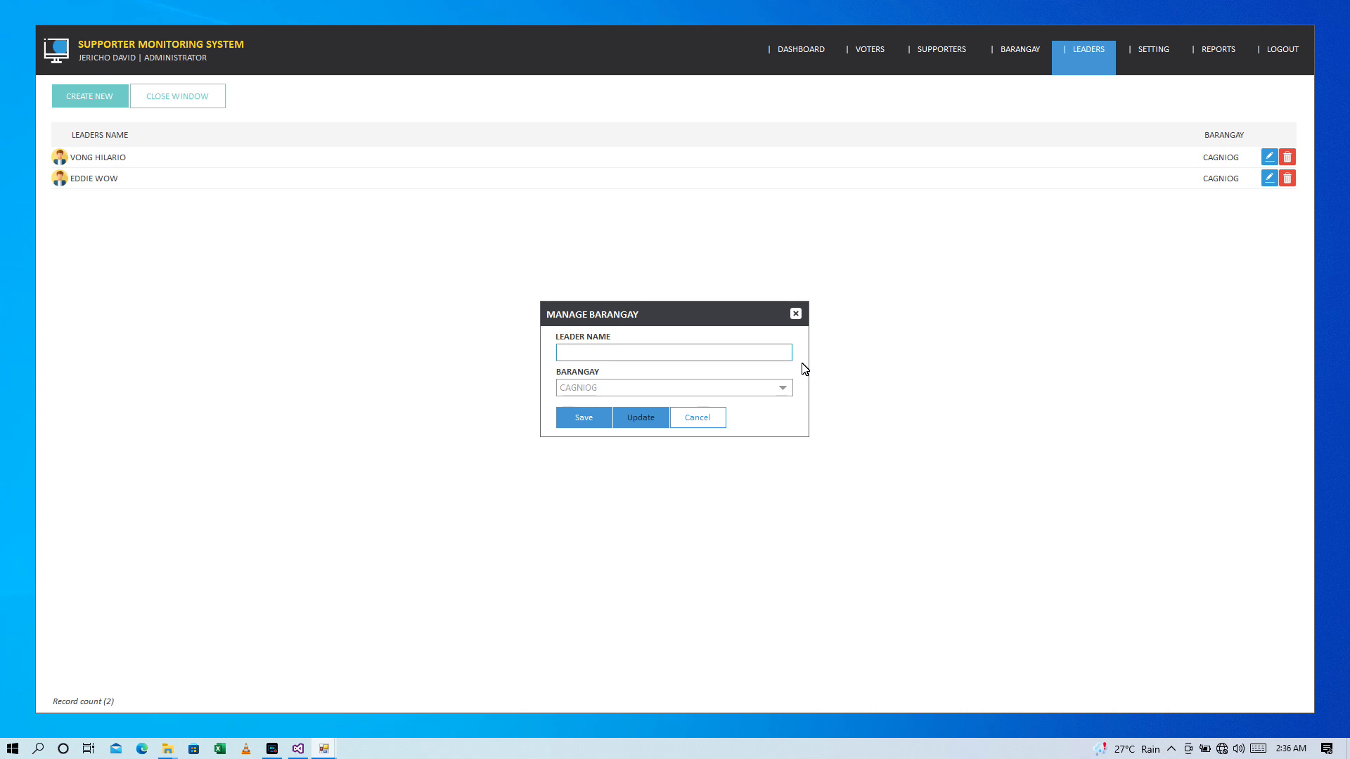
pyautogui.click(796, 315)
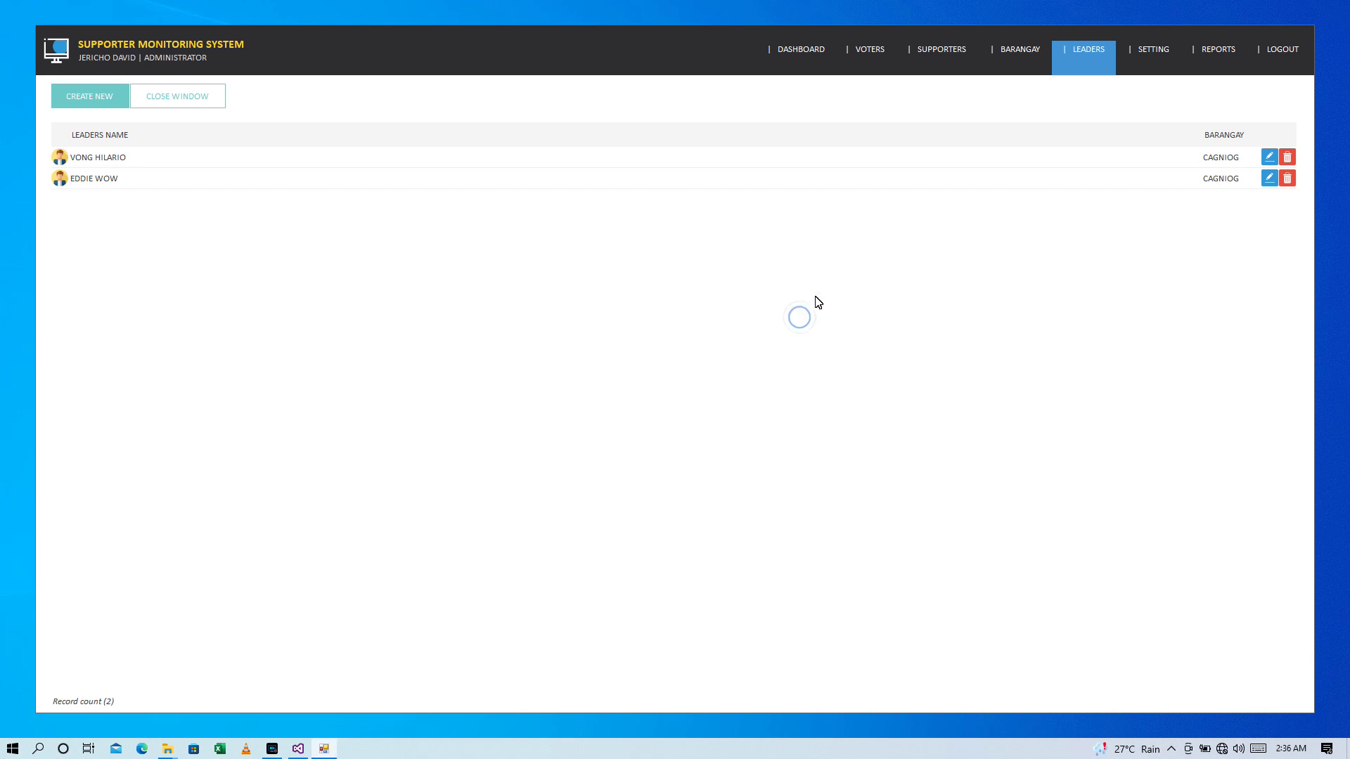
pyautogui.click(211, 106)
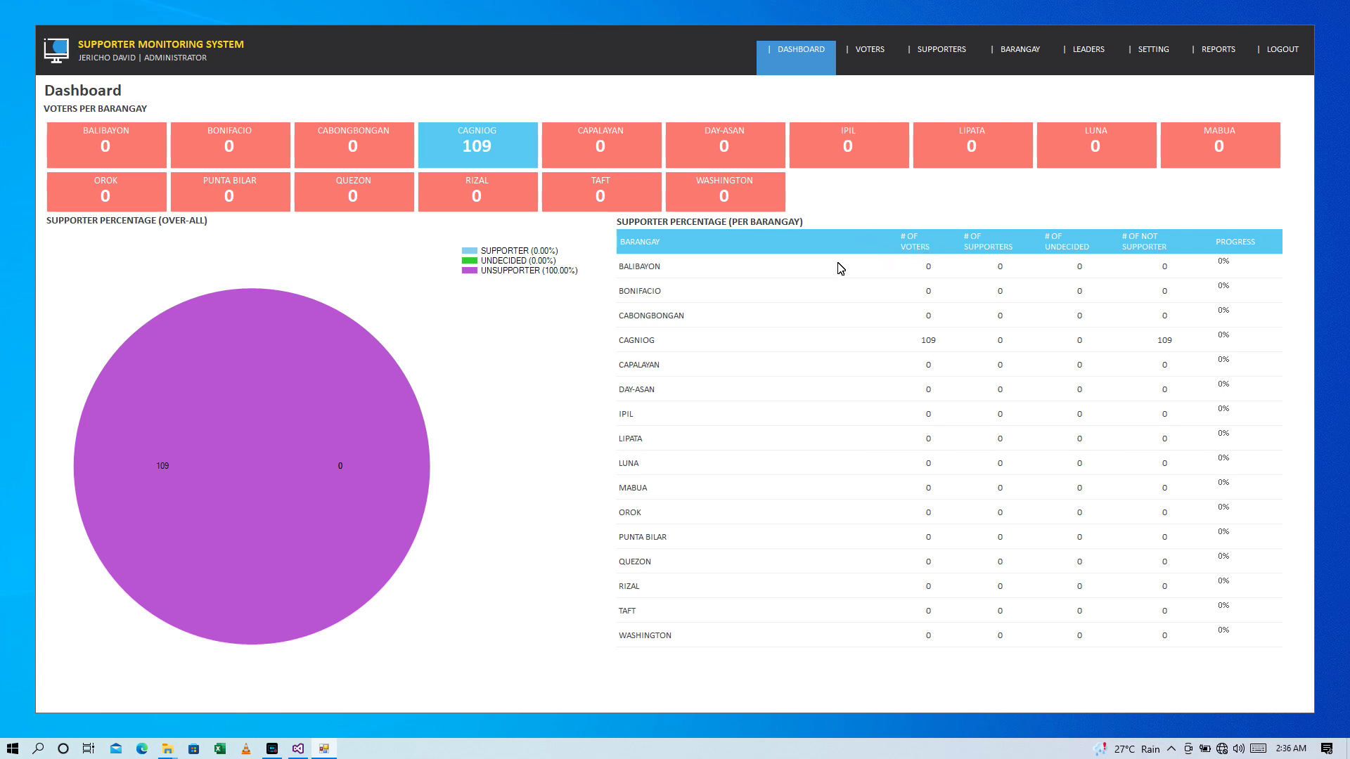
# Start adding supporters for barangay CAGNIOG under the first leader created.
pyautogui.click(934, 50)
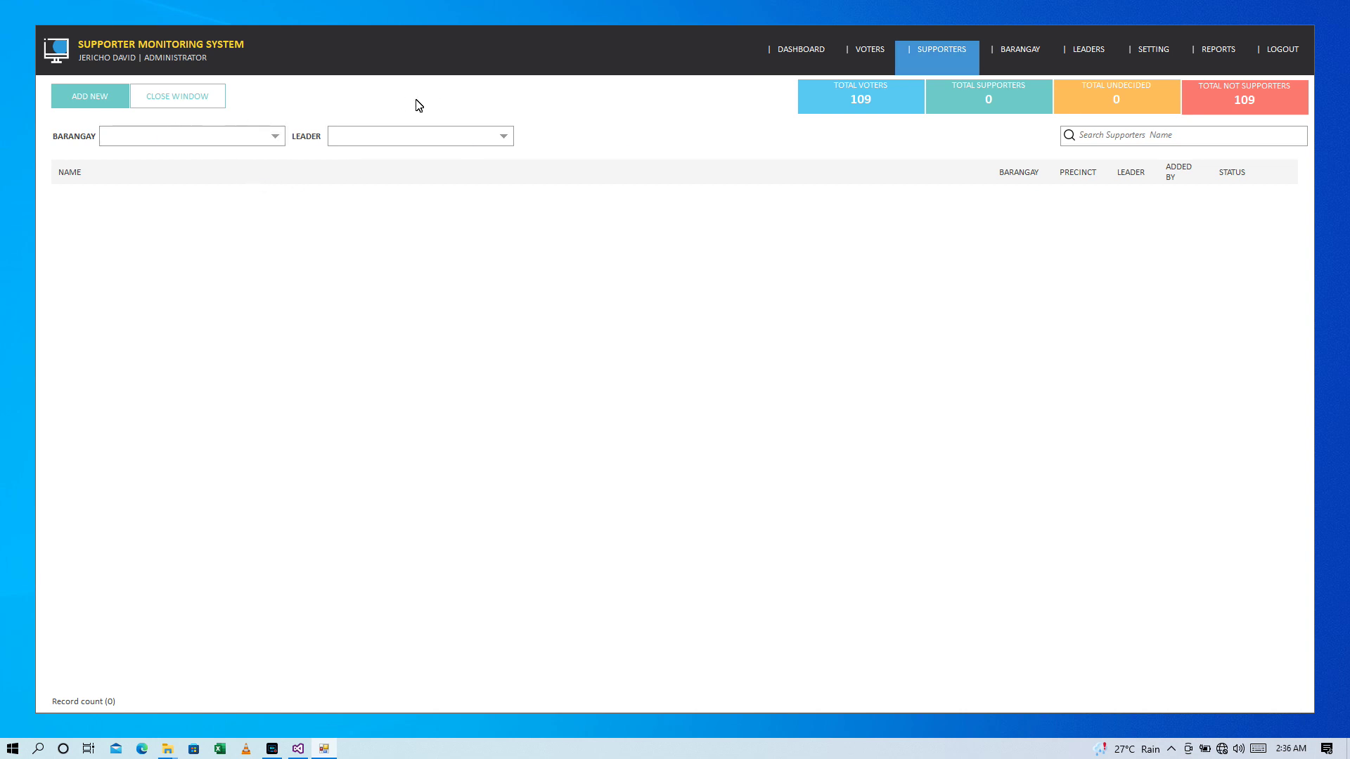
pyautogui.click(74, 87)
pyautogui.click(523, 153)
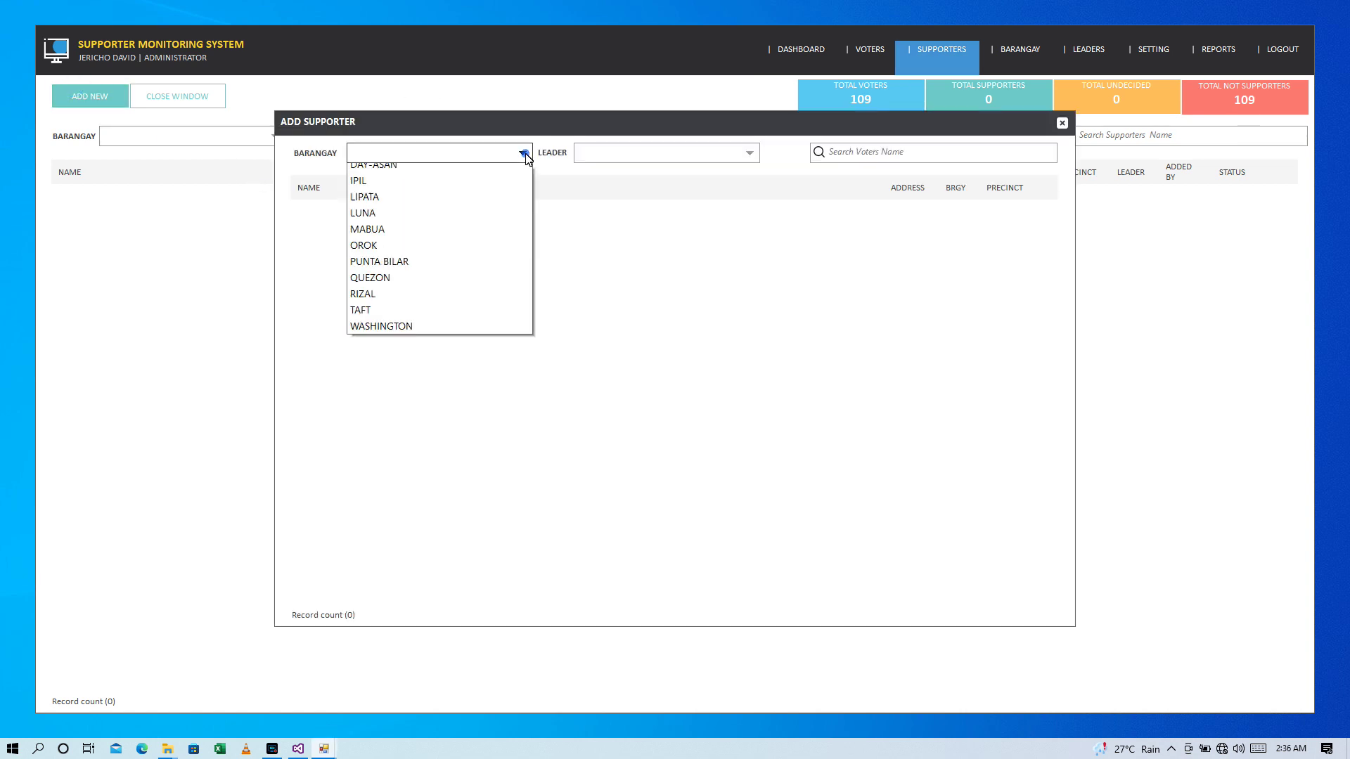
pyautogui.click(487, 225)
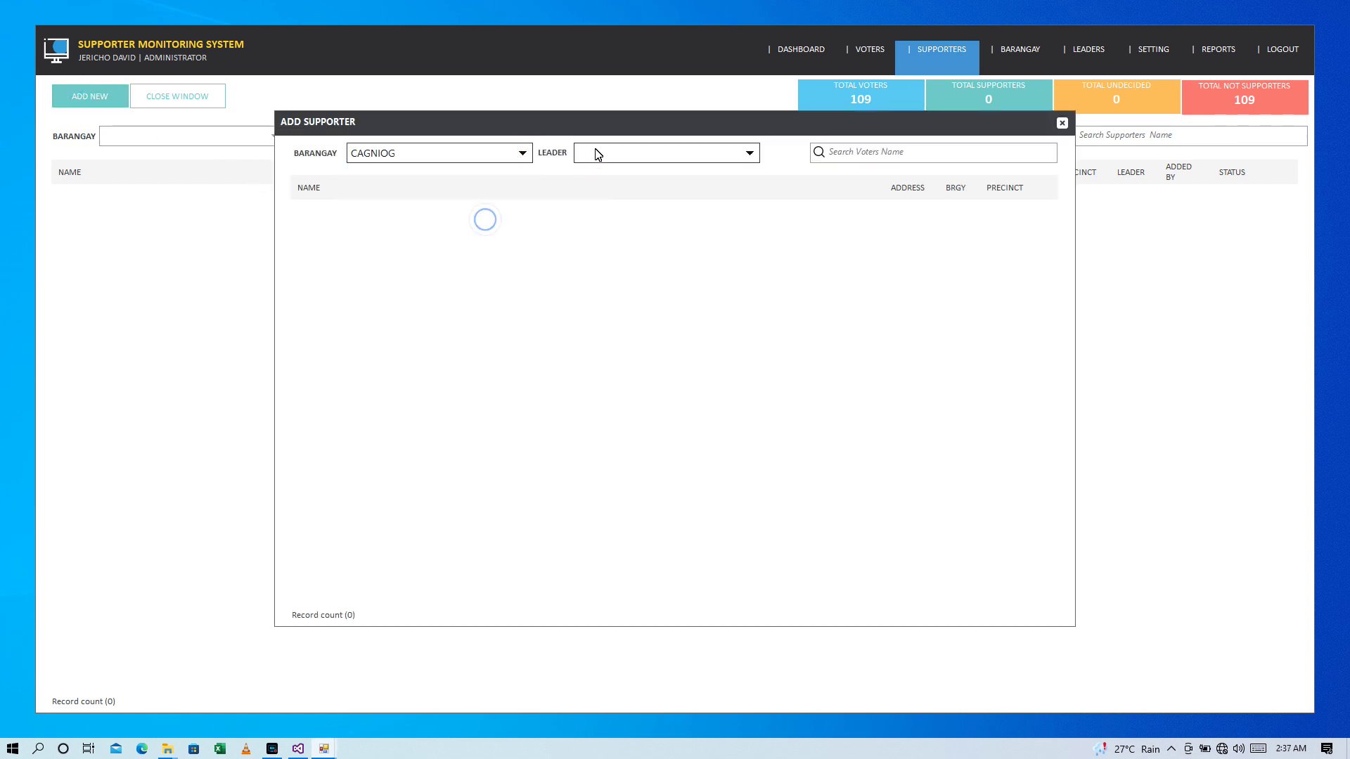
pyautogui.click(592, 152)
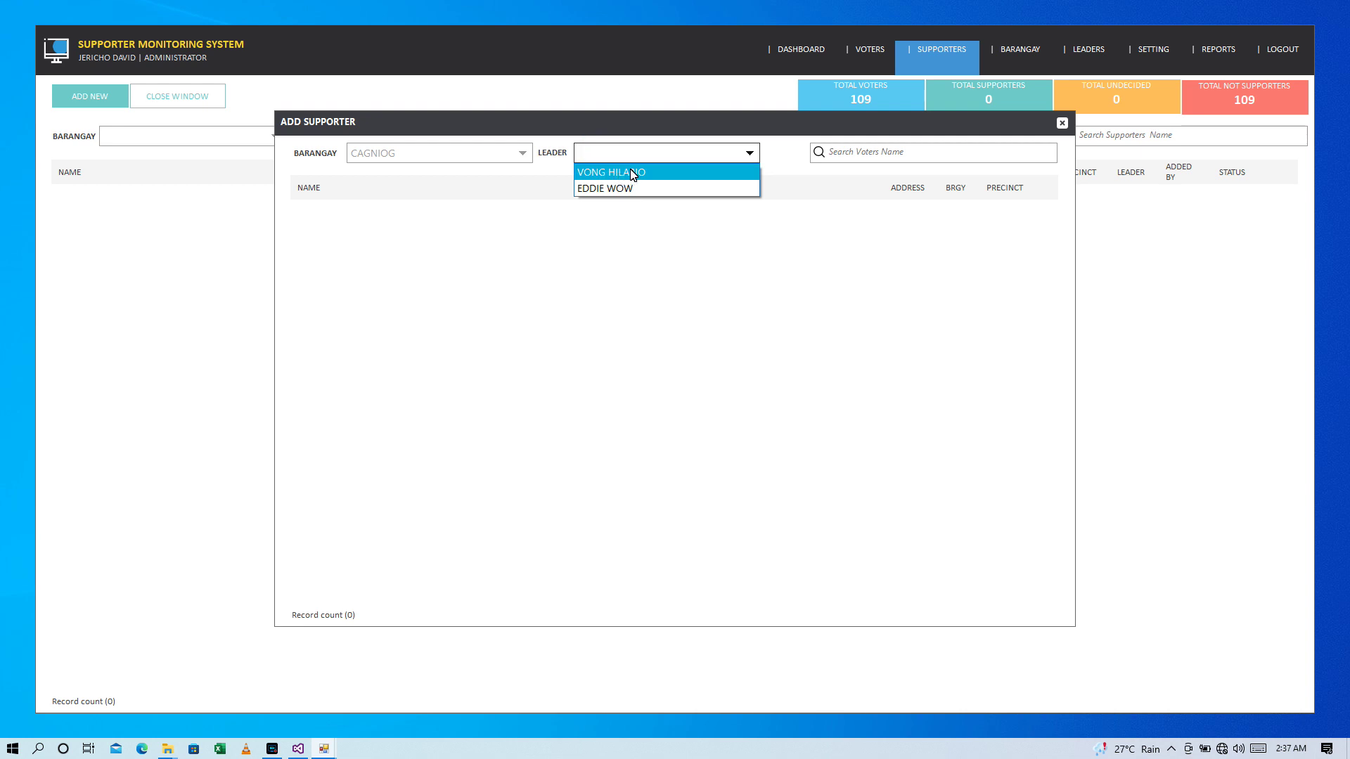
pyautogui.click(635, 174)
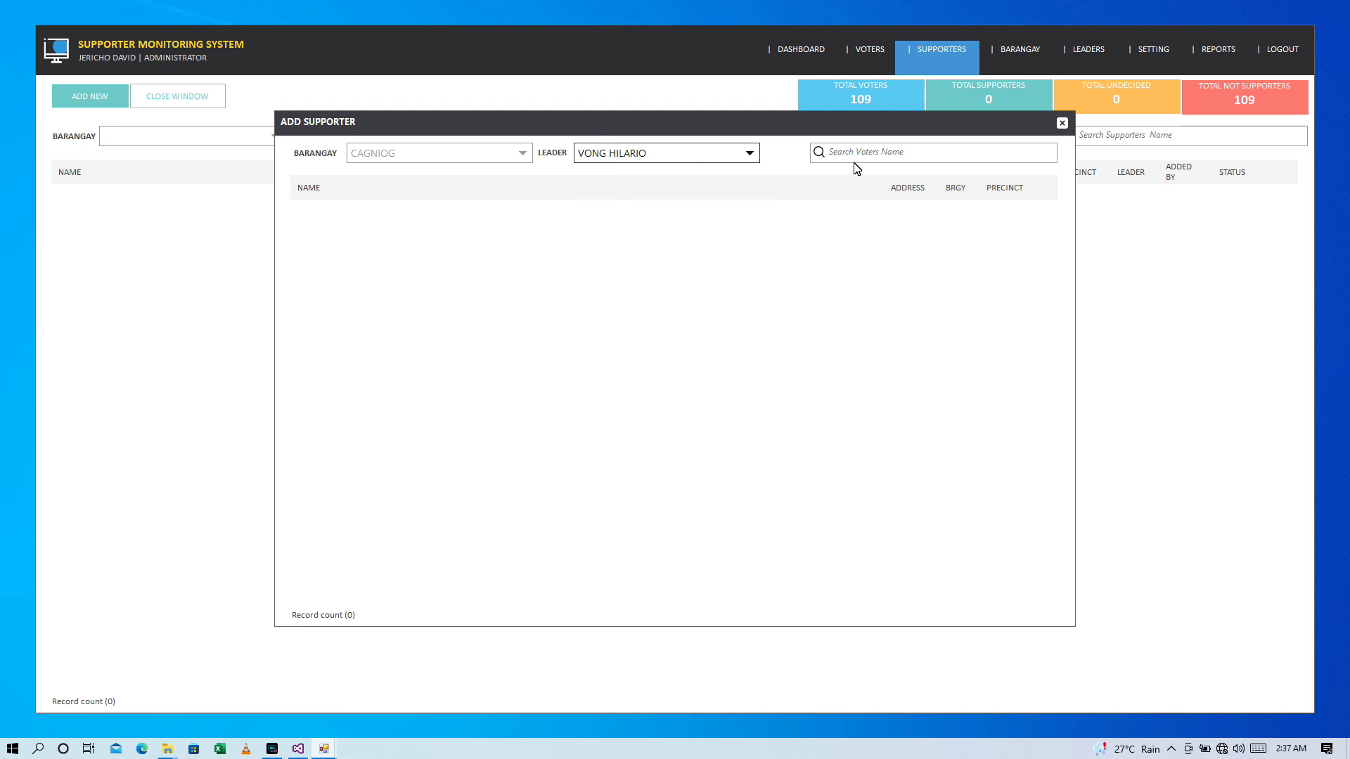
# Search the barangay's voters for "ACE" in the supporter entry window.
pyautogui.click(857, 157)
pyautogui.write('S')
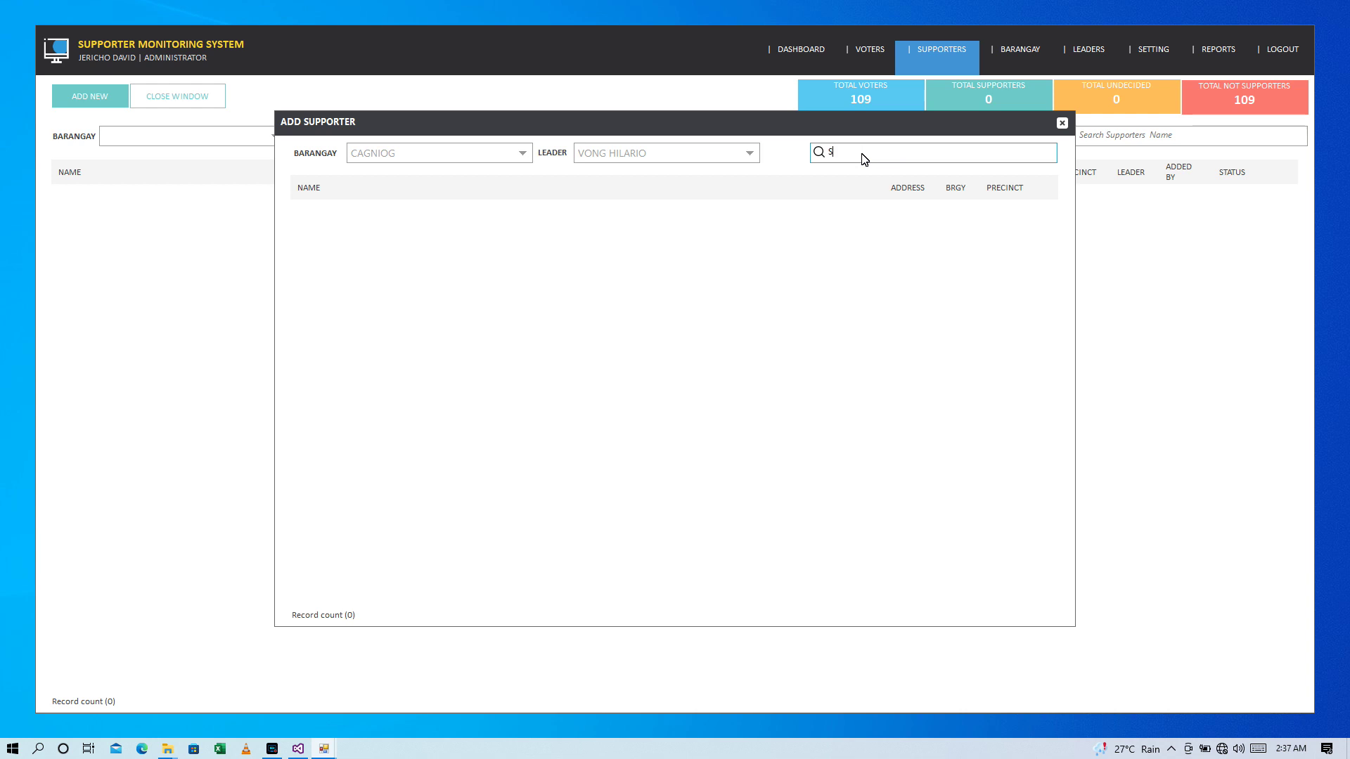
pyautogui.press('BackSpace')
pyautogui.write('ACE')
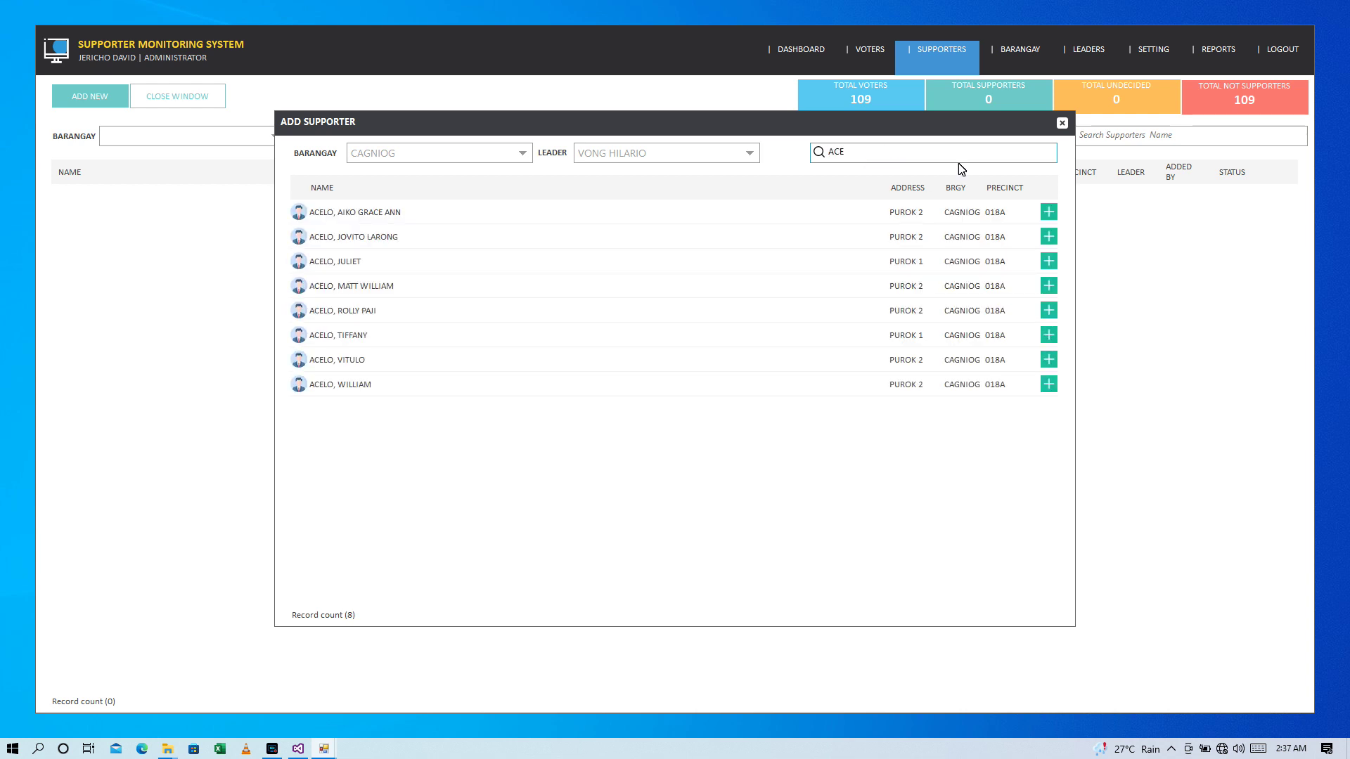
# Add all eight listed "ACE" voters as supporters of the selected leader, confirming each addition.
pyautogui.click(1047, 212)
pyautogui.press('Return')
pyautogui.click(1049, 236)
pyautogui.press('Return')
pyautogui.click(1049, 261)
pyautogui.press('Return')
pyautogui.click(1048, 285)
pyautogui.click(1049, 313)
pyautogui.press('Return')
pyautogui.click(1049, 359)
pyautogui.press('Return')
pyautogui.click(1050, 384)
pyautogui.press('Return')
# Try to add the first listed voter as a supporter a second time.
pyautogui.click(1050, 213)
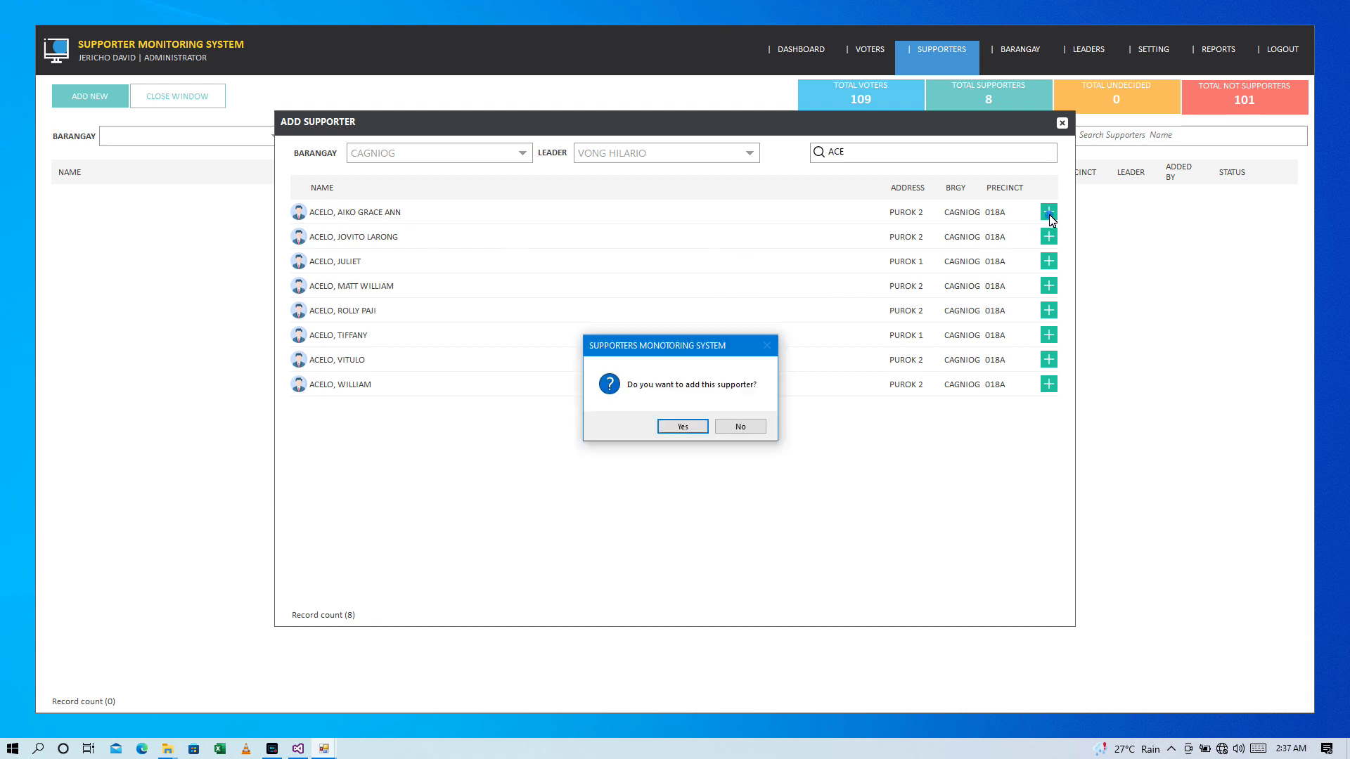
pyautogui.press('Return')
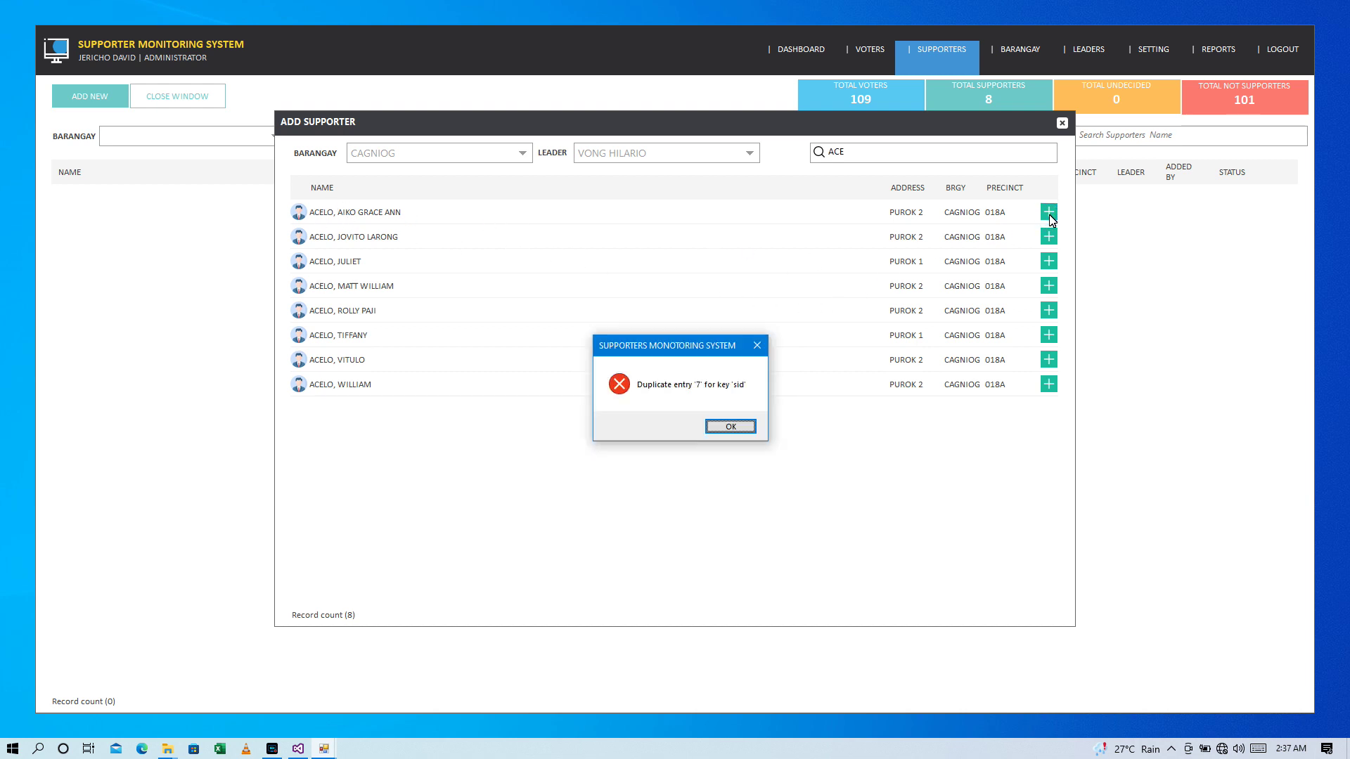
pyautogui.click(731, 427)
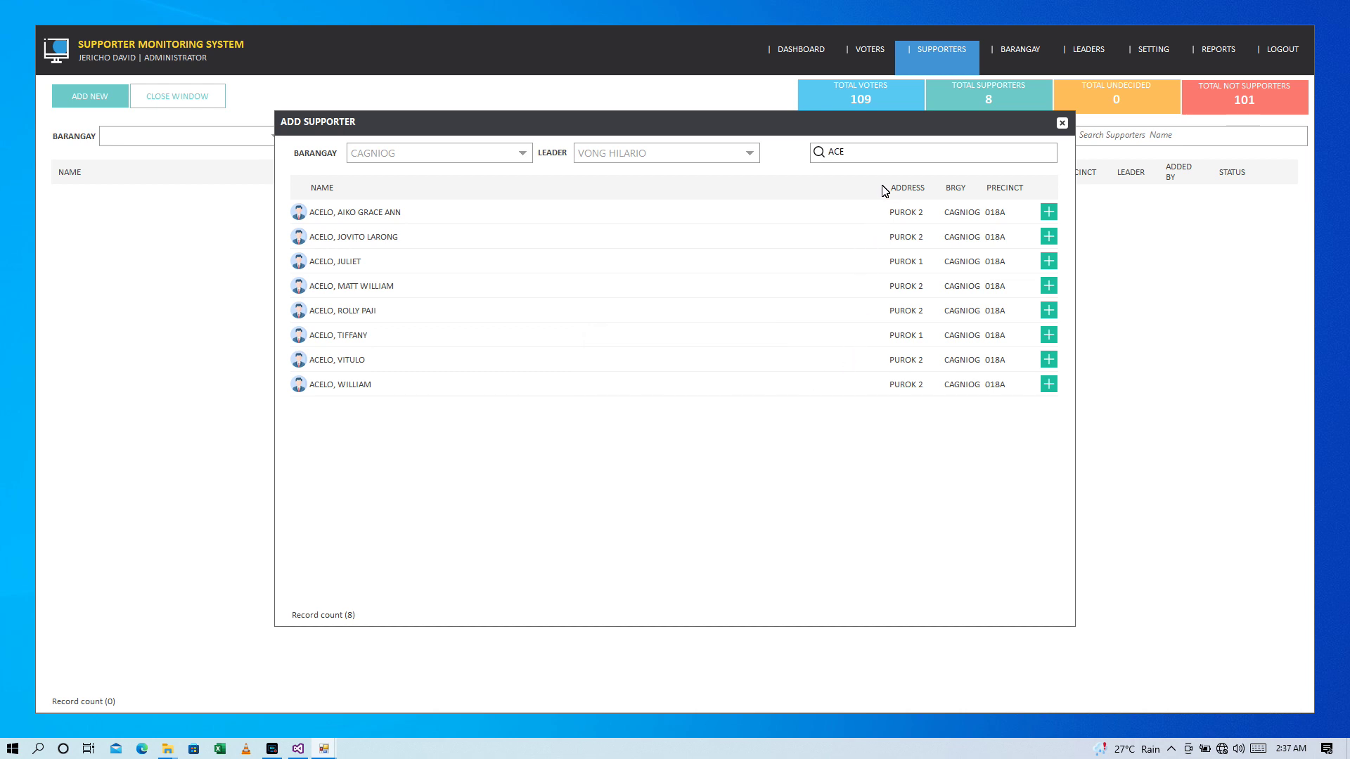
# Search the voters for "RESA" and add all four listed people as supporters of the selected leader.
pyautogui.doubleClick(866, 161)
pyautogui.write('RE')
pyautogui.click(1048, 213)
pyautogui.press('Return')
pyautogui.click(1048, 239)
pyautogui.press('Return')
pyautogui.press('Return')
pyautogui.click(1048, 261)
pyautogui.press('Return')
pyautogui.click(1049, 285)
pyautogui.press('Return')
# Search the voters for "APA", add all three listed people as supporters of the selected leader, and close the supporter entry window.
pyautogui.moveTo(890, 162); pyautogui.dragTo(798, 157)
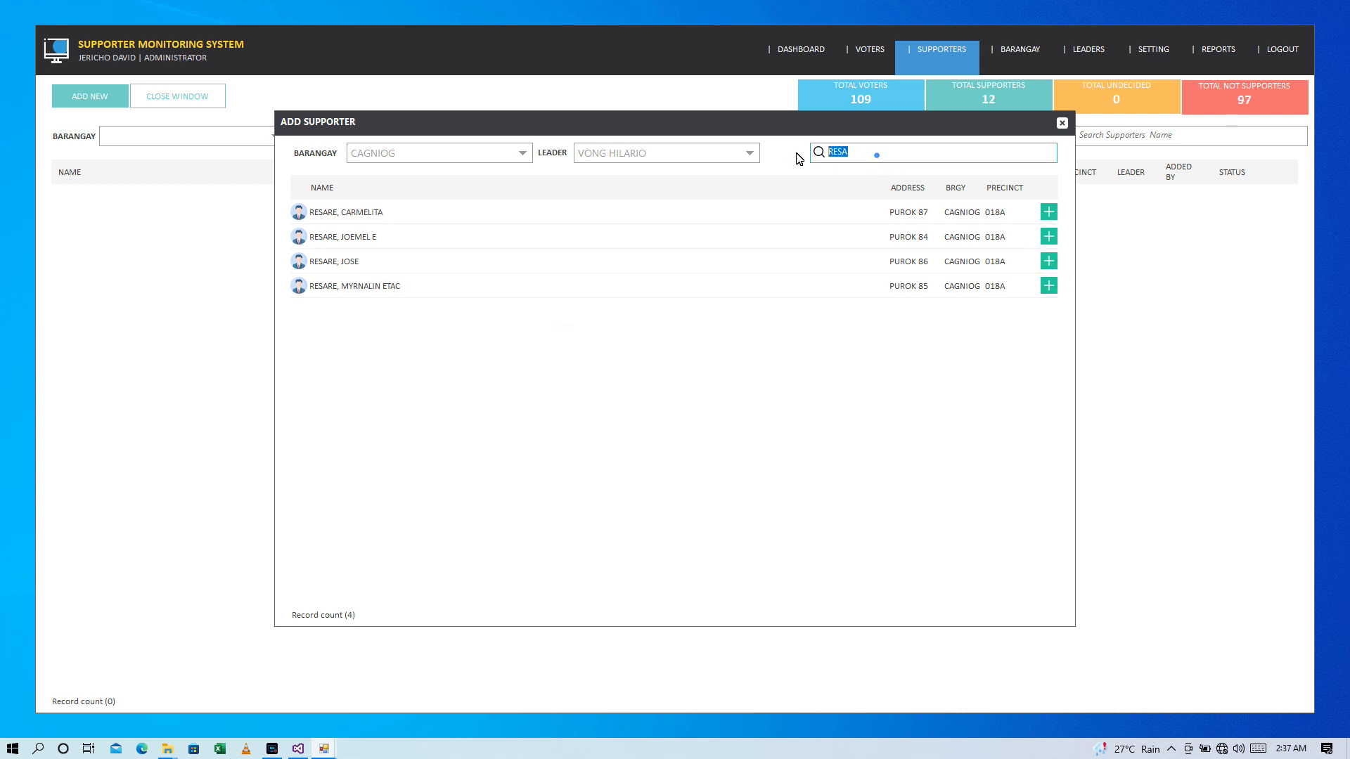
pyautogui.write('AP')
pyautogui.press('Return')
pyautogui.press('Return')
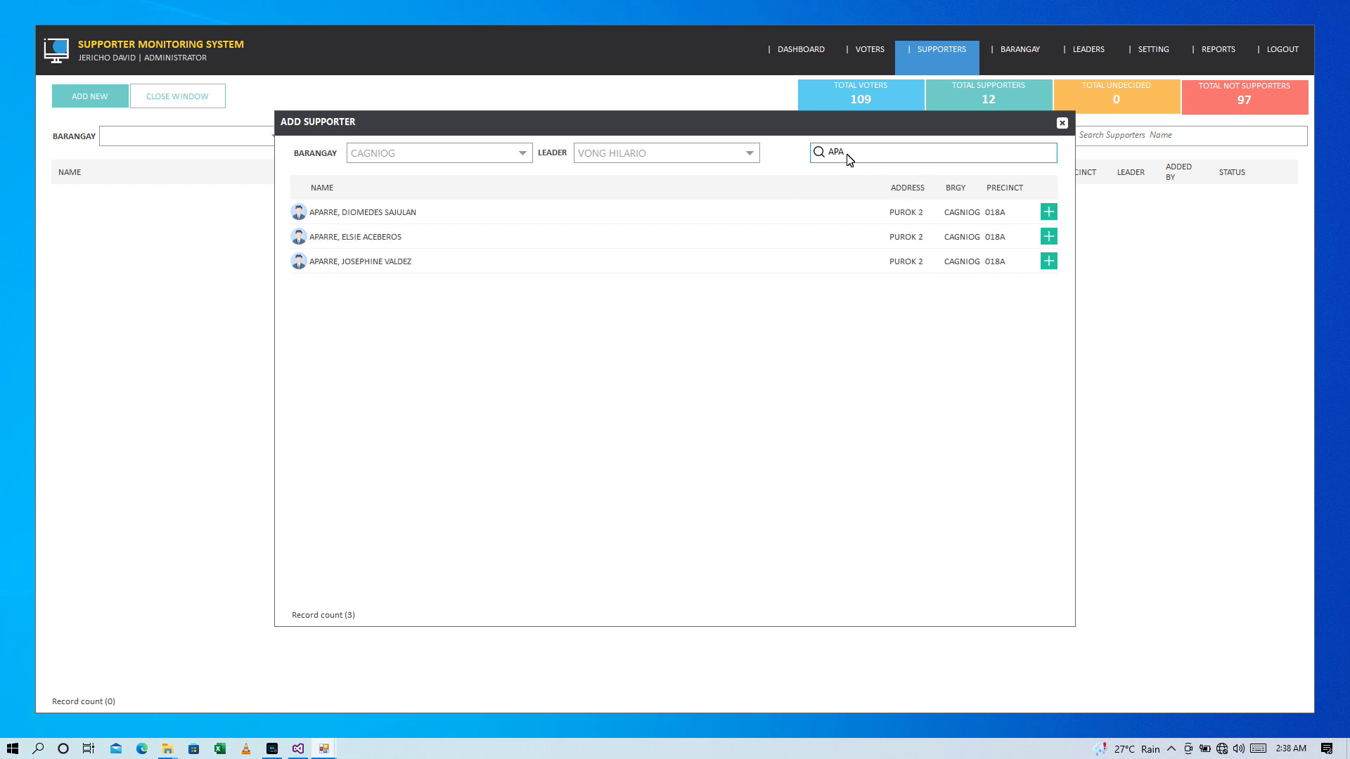
pyautogui.click(1049, 212)
pyautogui.click(1050, 236)
pyautogui.click(1049, 261)
pyautogui.click(1061, 127)
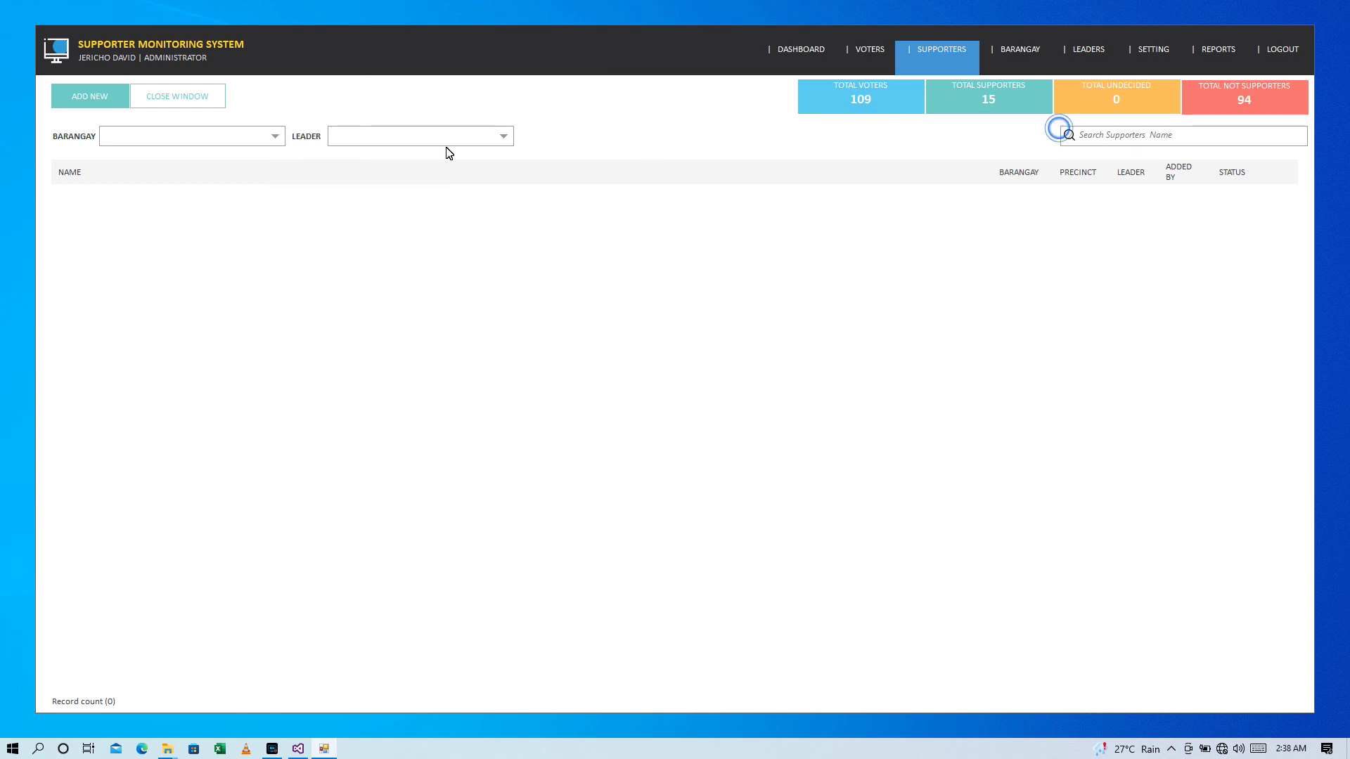
# Filter the supporters list by barangay CAGNIOG and the first leader offered.
pyautogui.click(275, 135)
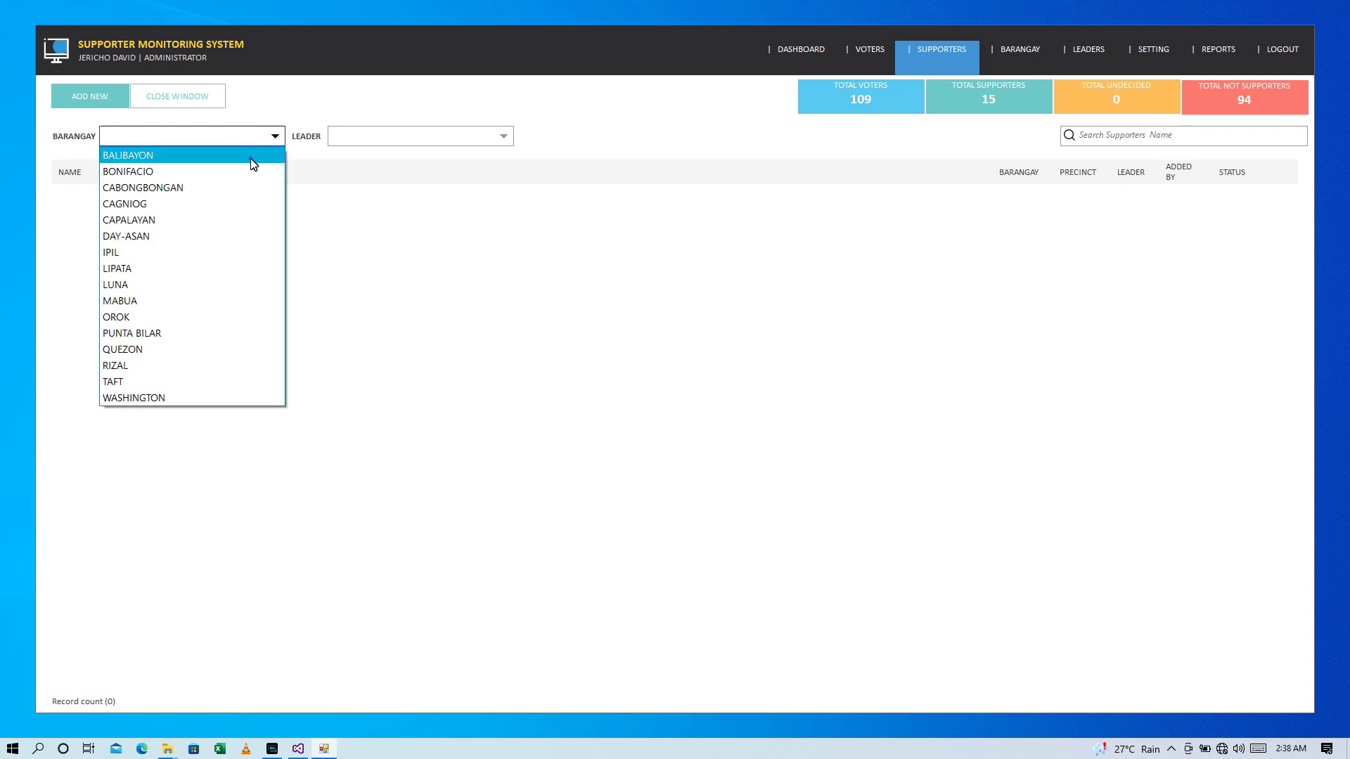
pyautogui.click(242, 203)
pyautogui.click(504, 135)
pyautogui.click(483, 171)
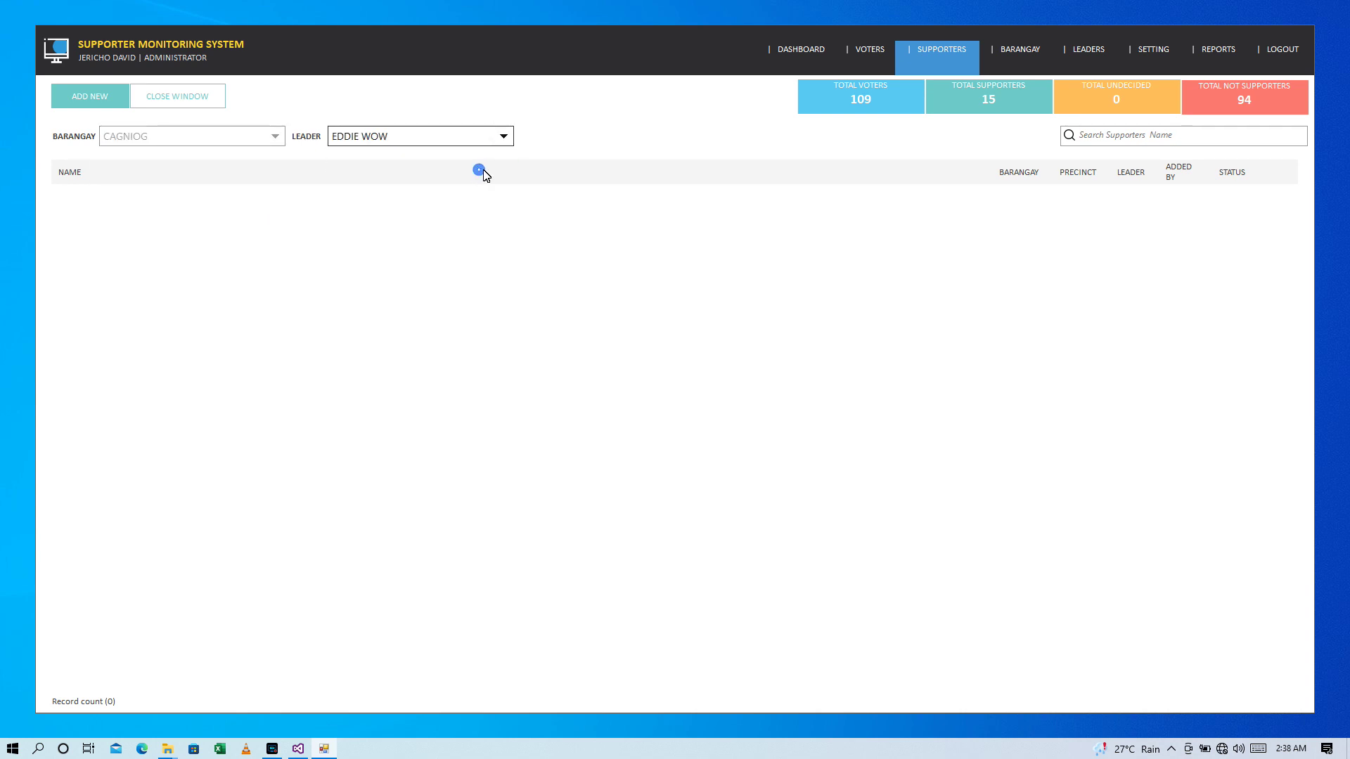
pyautogui.click(497, 138)
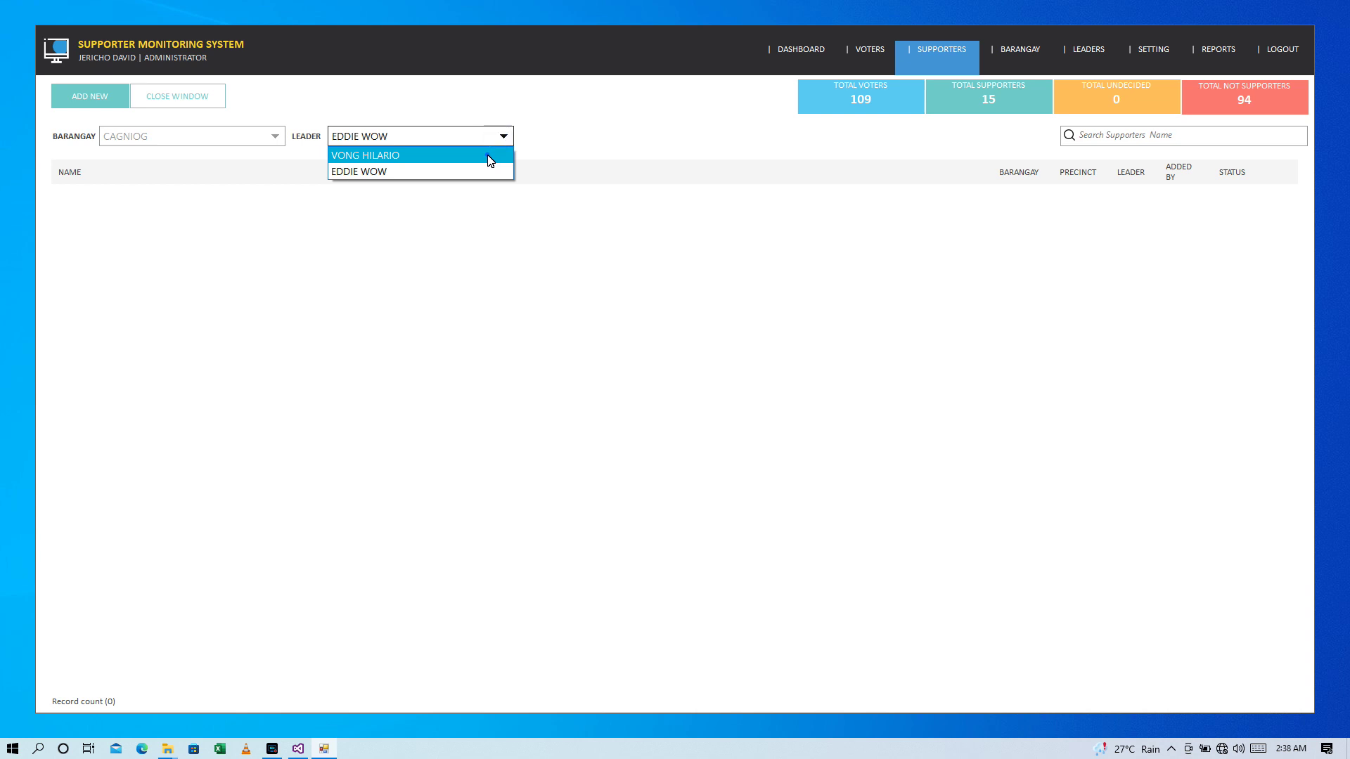
pyautogui.click(491, 151)
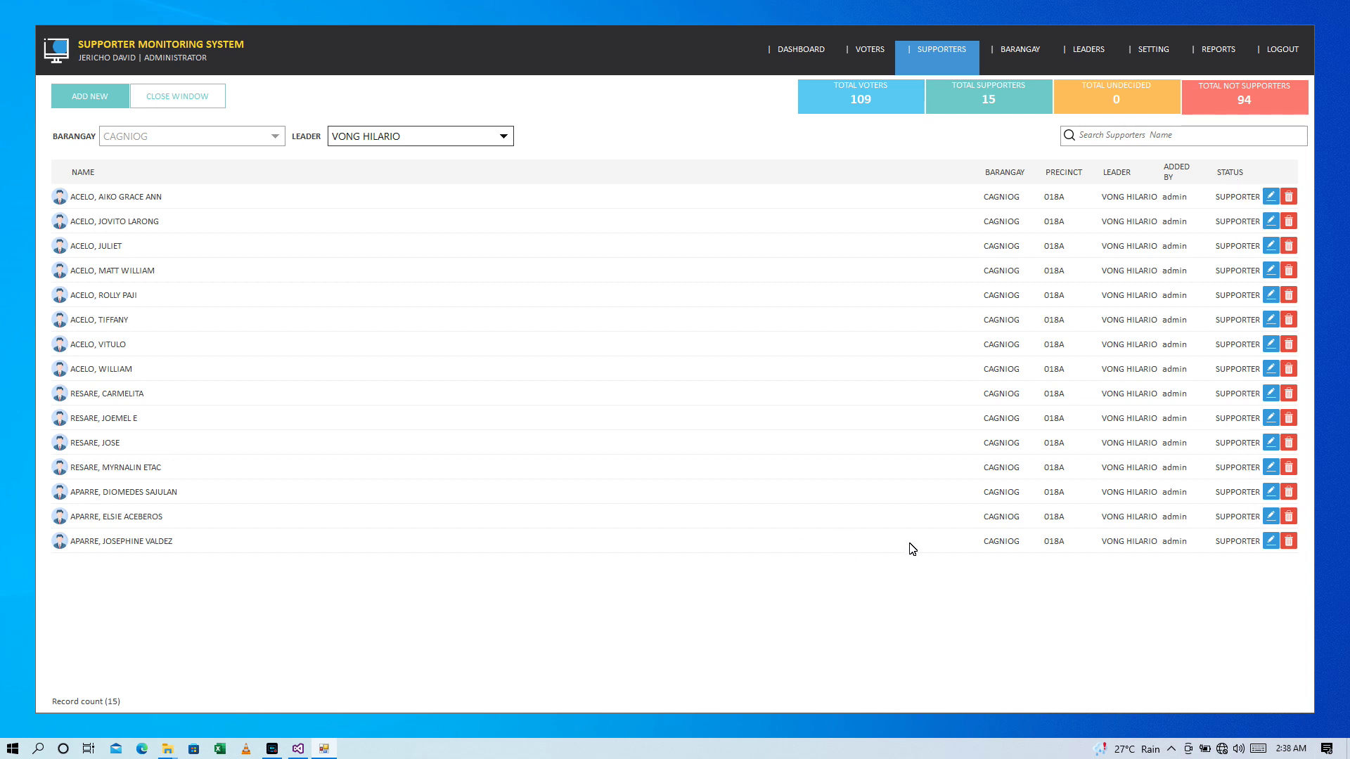
# Change the status of the last listed supporter to UNDECIDED, confirm the change, and return to the dashboard.
pyautogui.click(1271, 540)
pyautogui.click(757, 369)
pyautogui.click(673, 396)
pyautogui.click(608, 398)
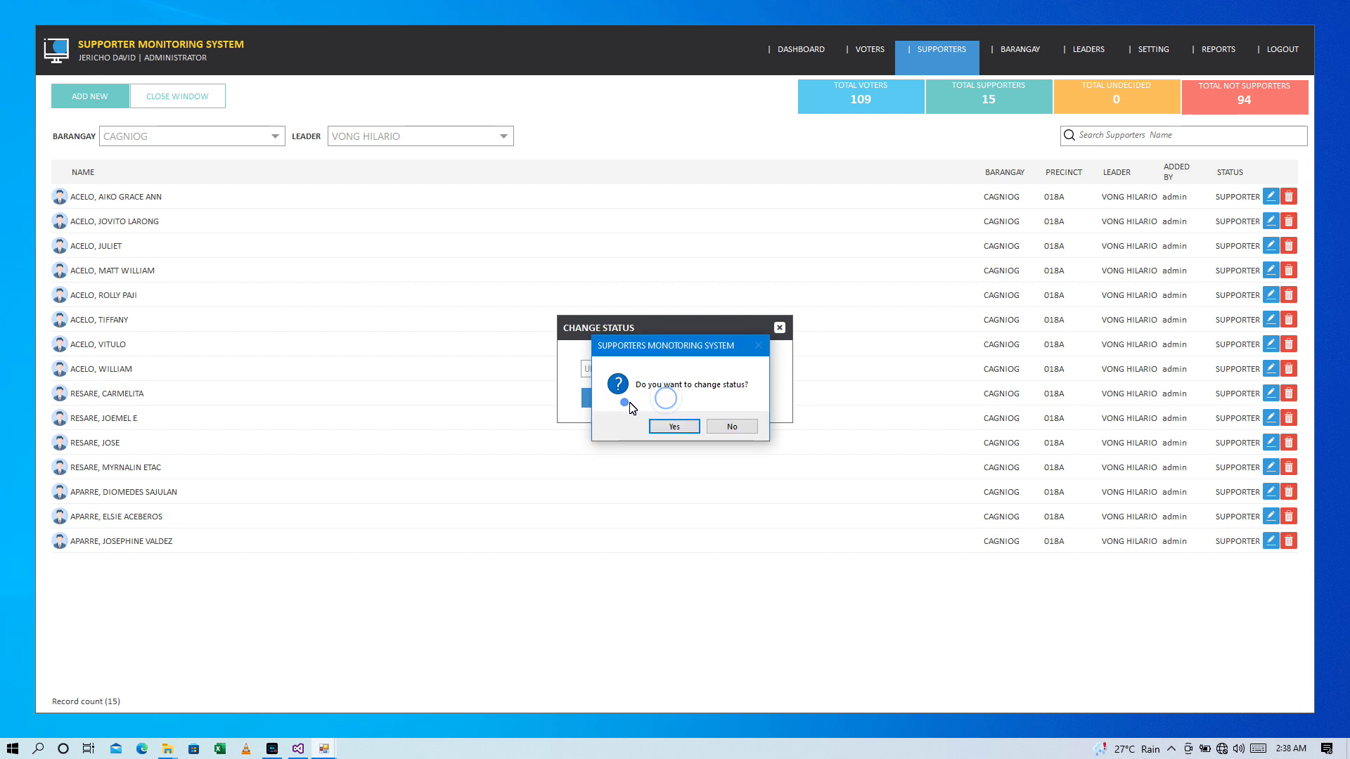
pyautogui.click(679, 427)
pyautogui.click(738, 428)
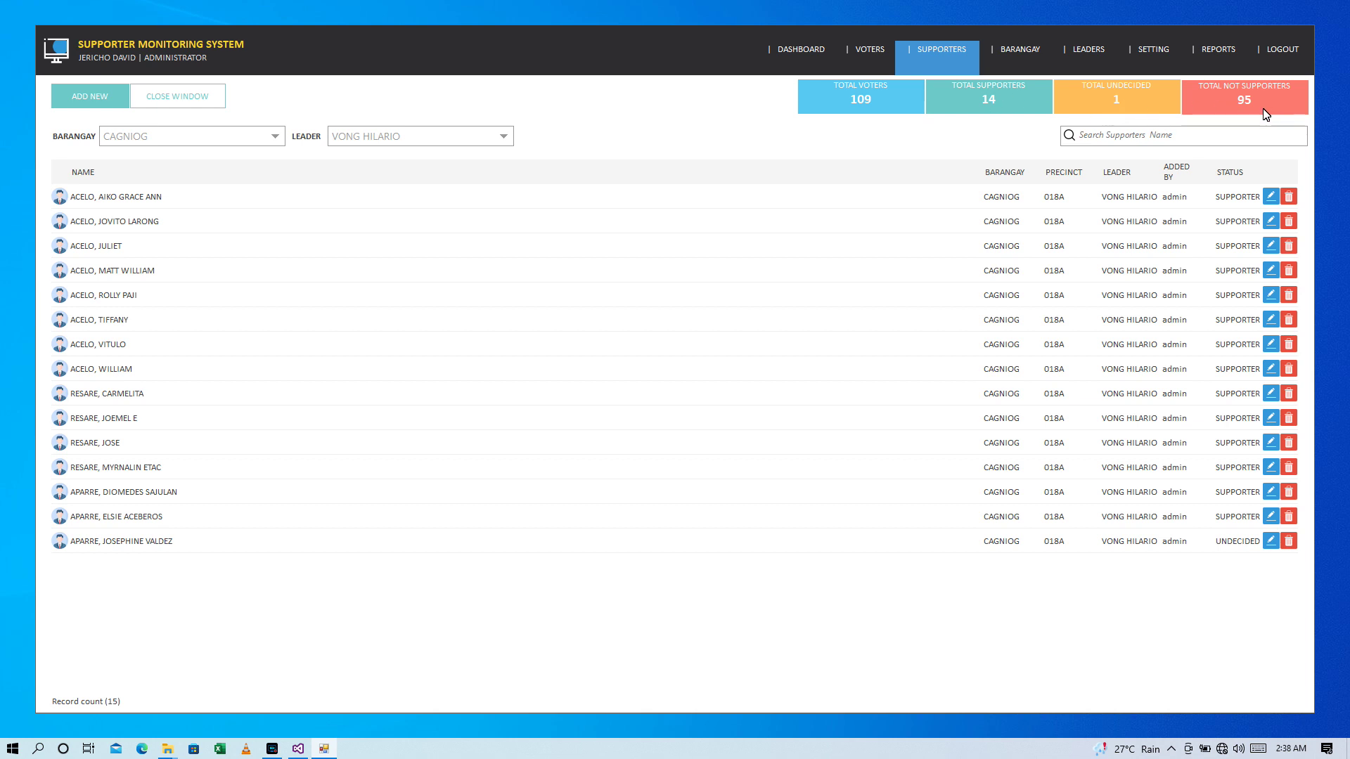
pyautogui.click(203, 96)
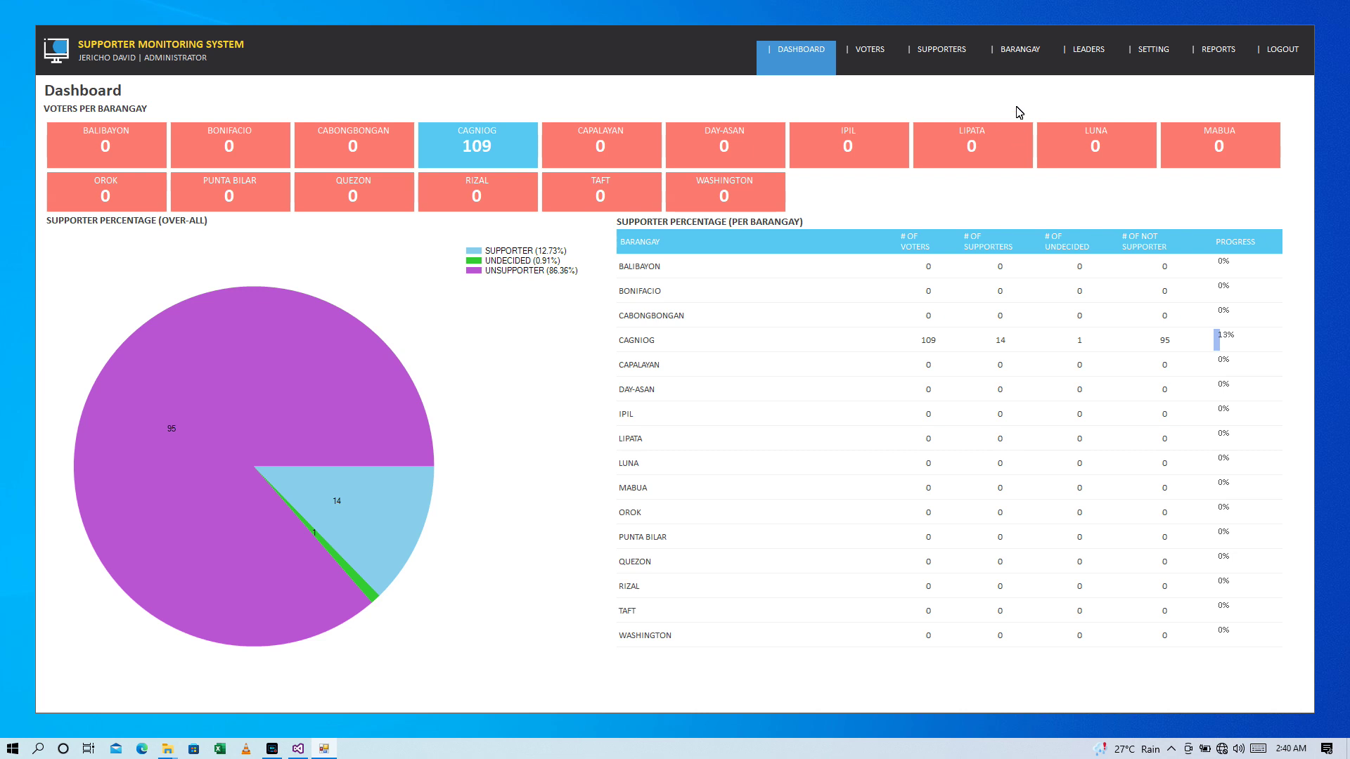
# Generate the supporter's list report for barangay CAGNIOG and its first listed leader.
pyautogui.click(1217, 53)
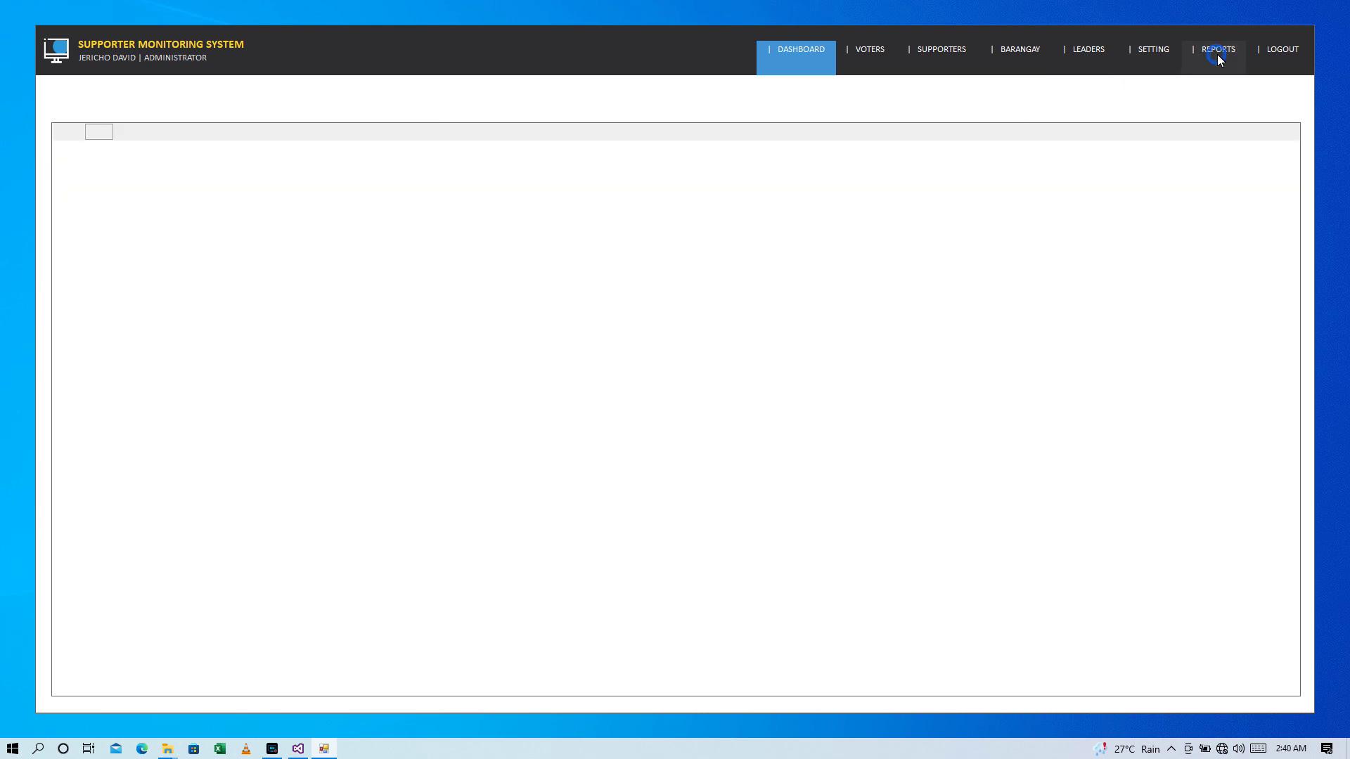
pyautogui.click(1056, 99)
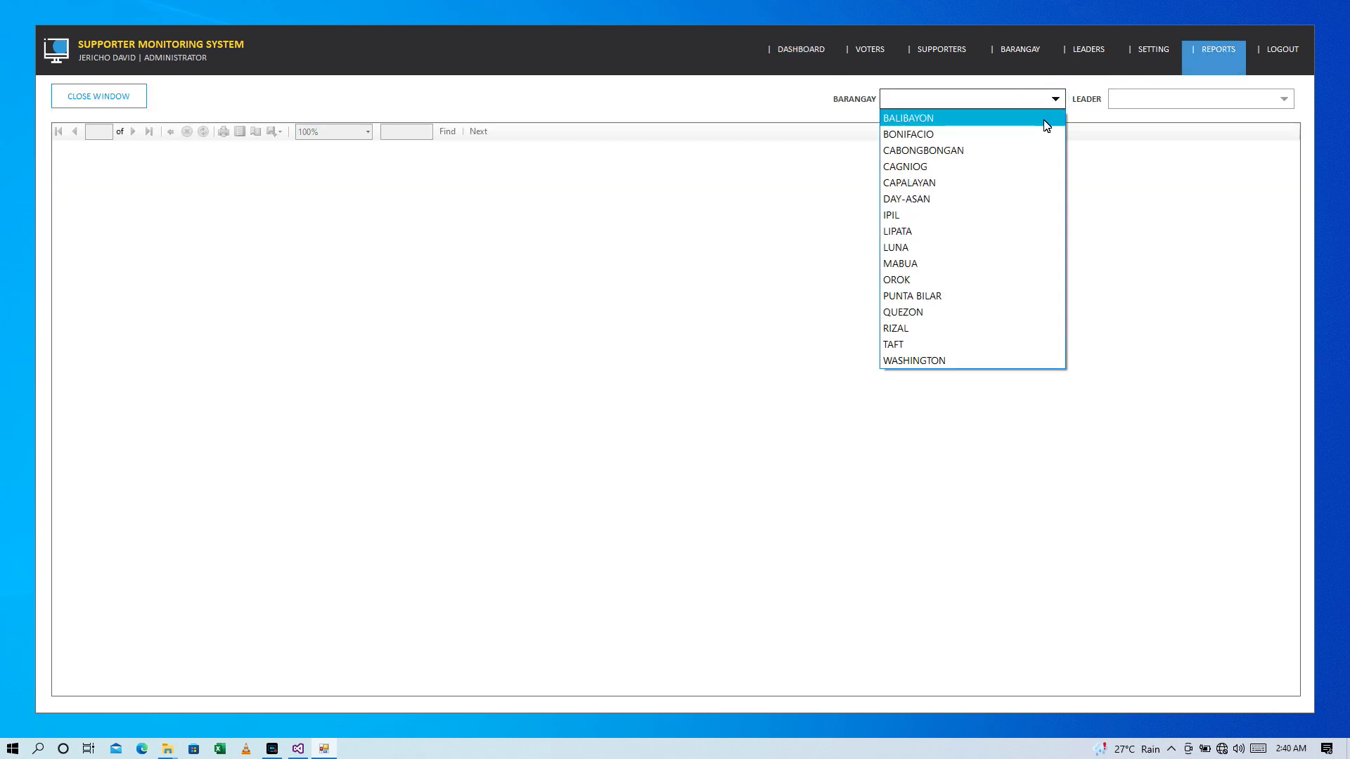
pyautogui.click(1037, 149)
pyautogui.click(1053, 99)
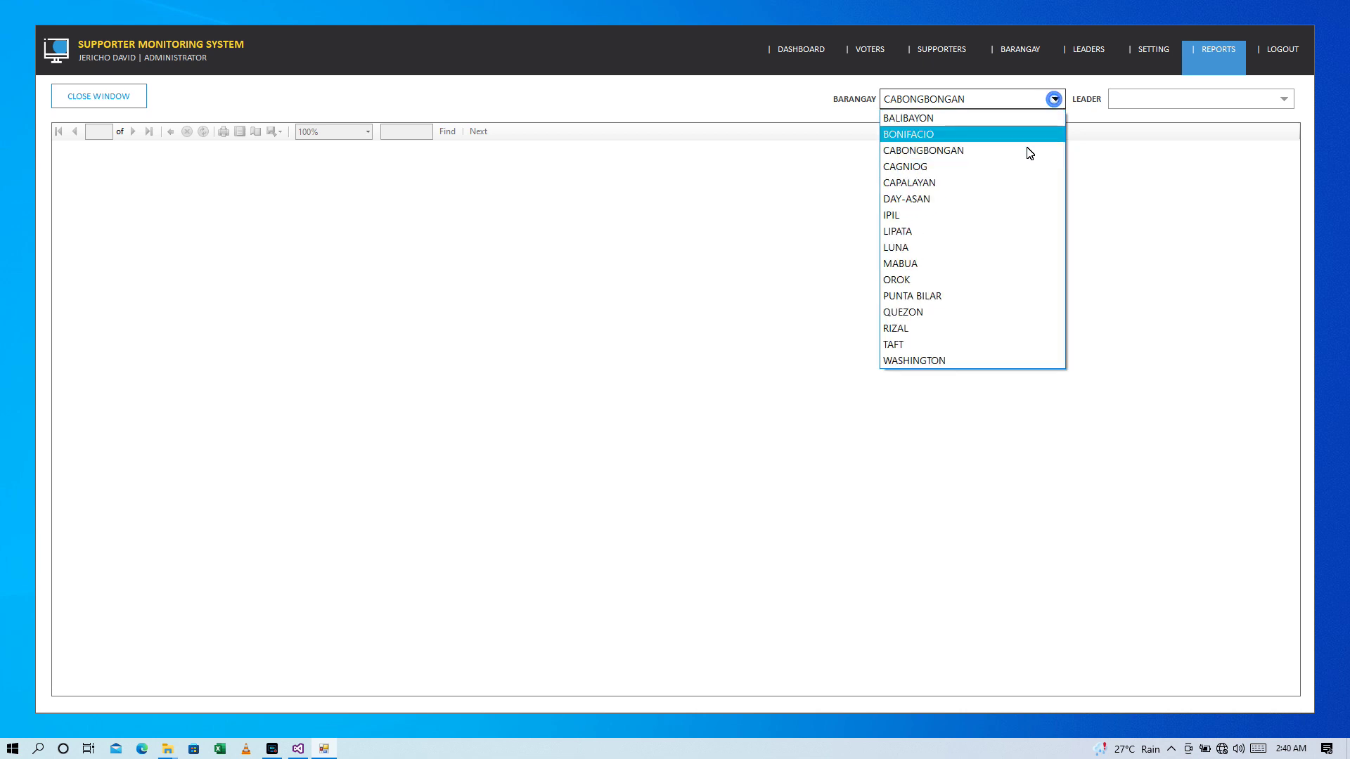
pyautogui.click(1027, 166)
pyautogui.click(1284, 99)
pyautogui.click(1241, 123)
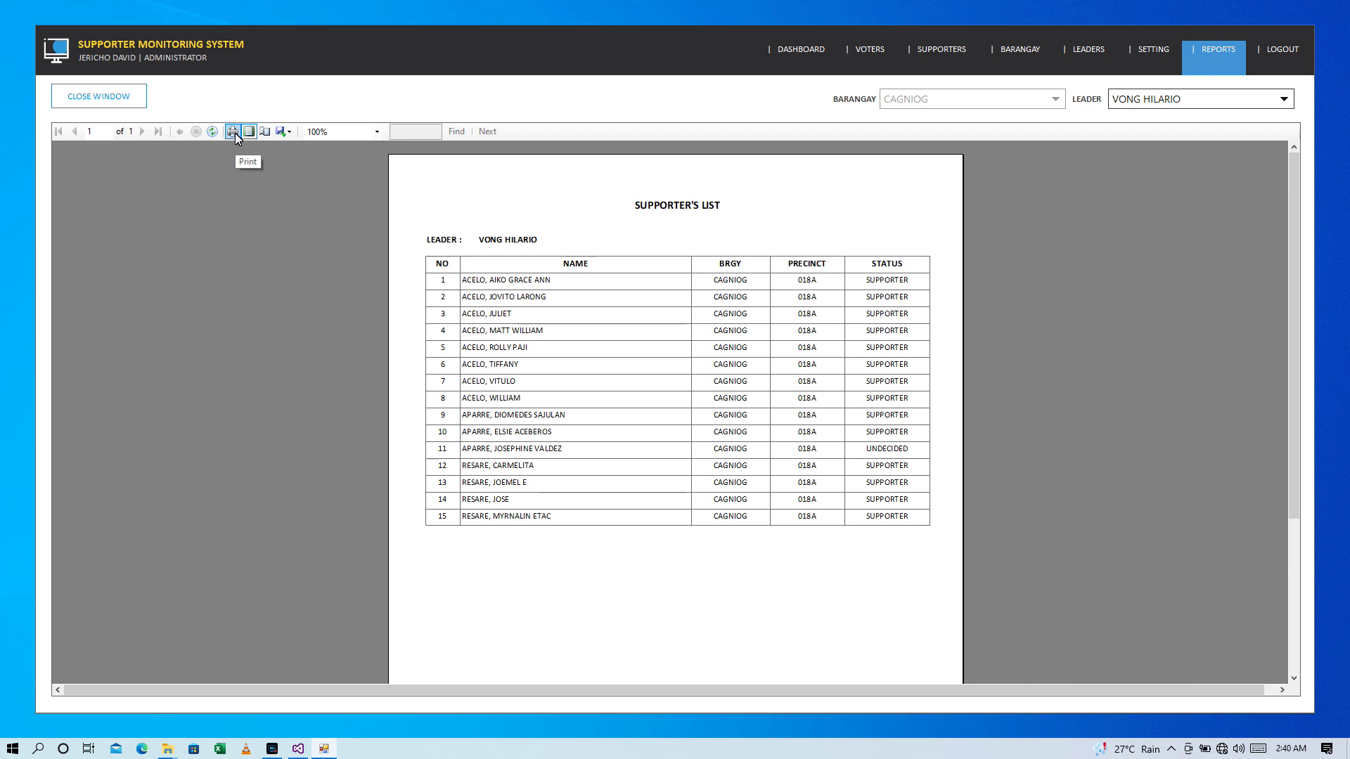
# Review the user roles, database backup and restore, and clear-all-data settings, and return to the dashboard.
pyautogui.click(1153, 49)
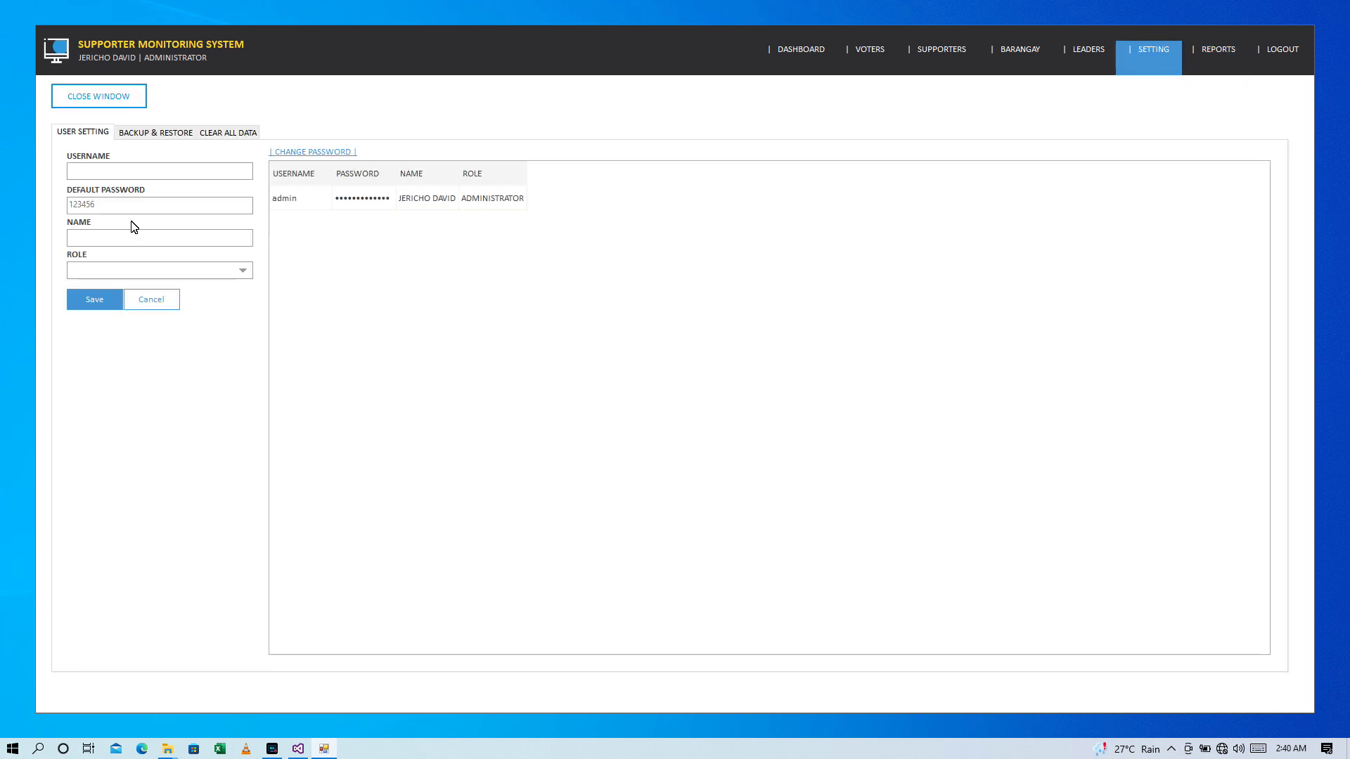
pyautogui.click(242, 272)
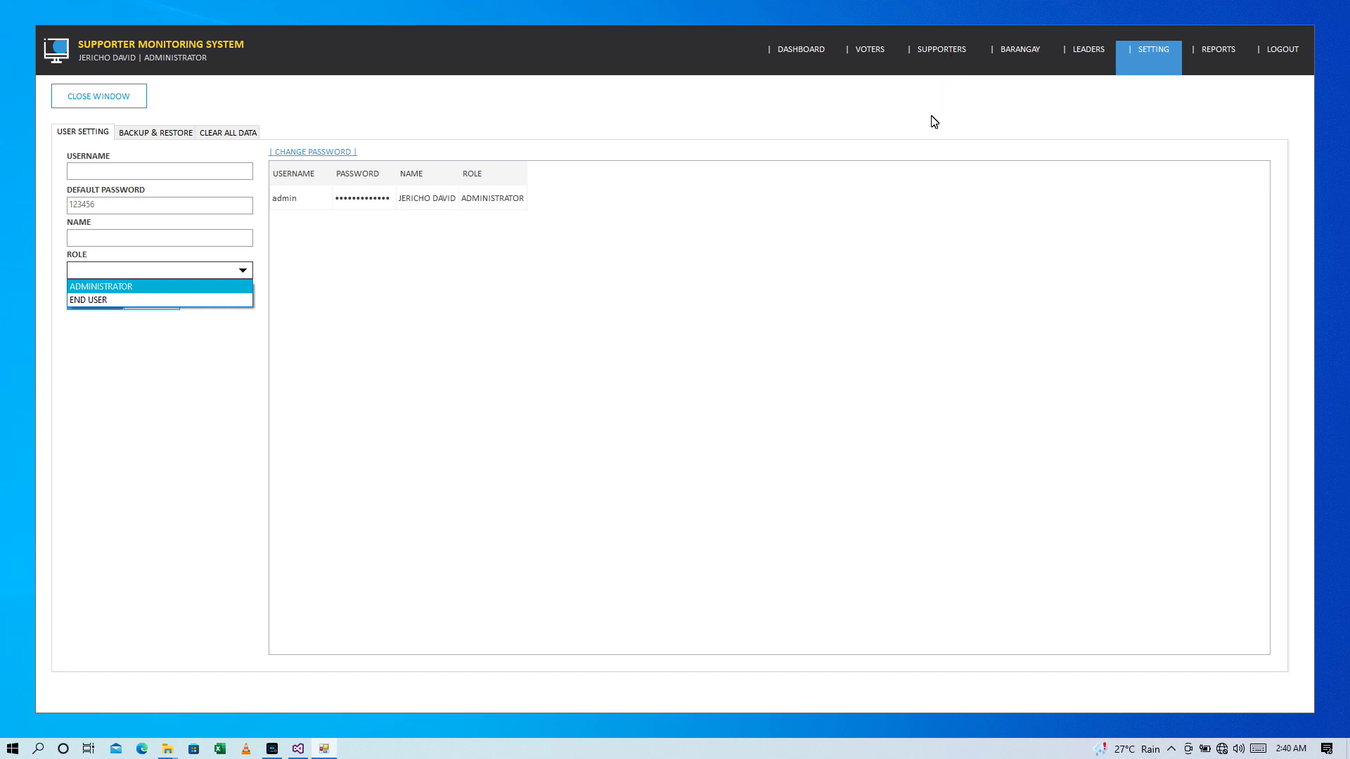
pyautogui.click(110, 93)
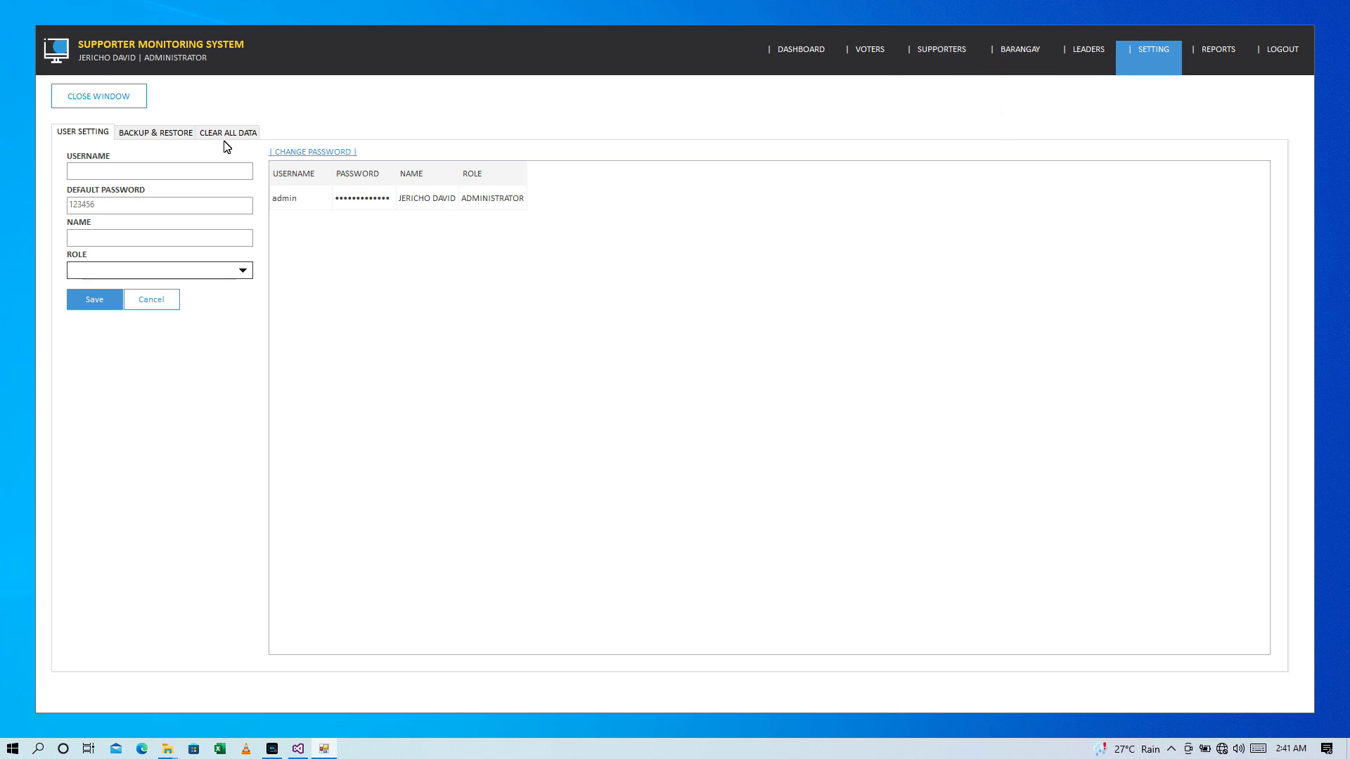
pyautogui.click(157, 136)
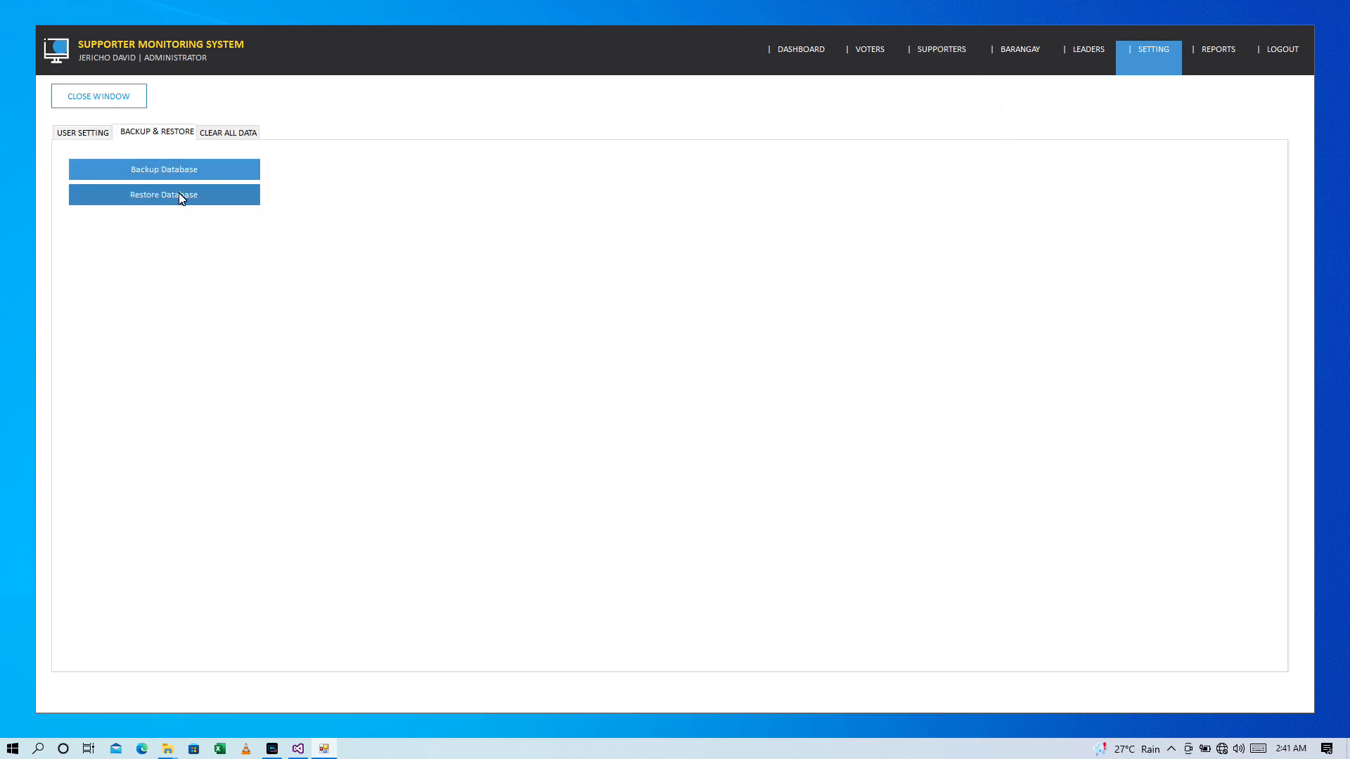
pyautogui.click(218, 135)
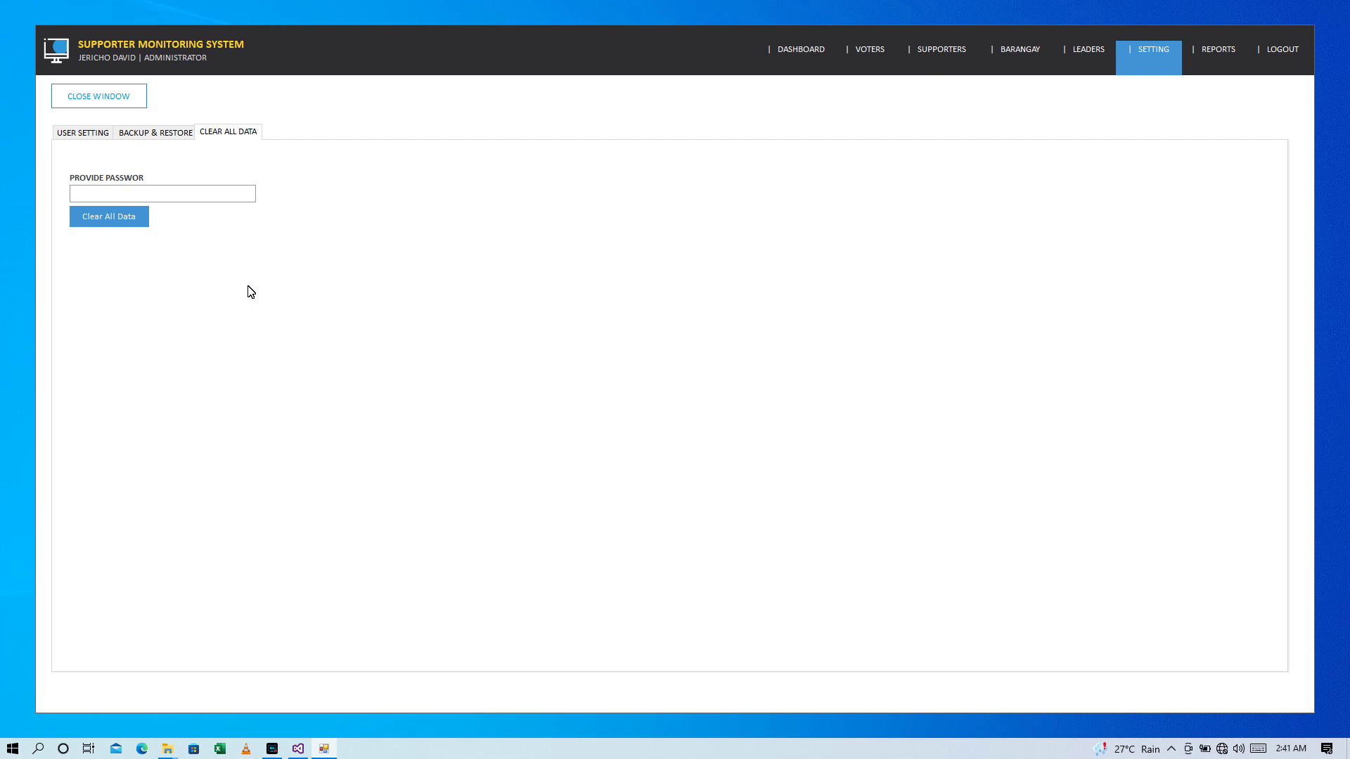
pyautogui.click(79, 134)
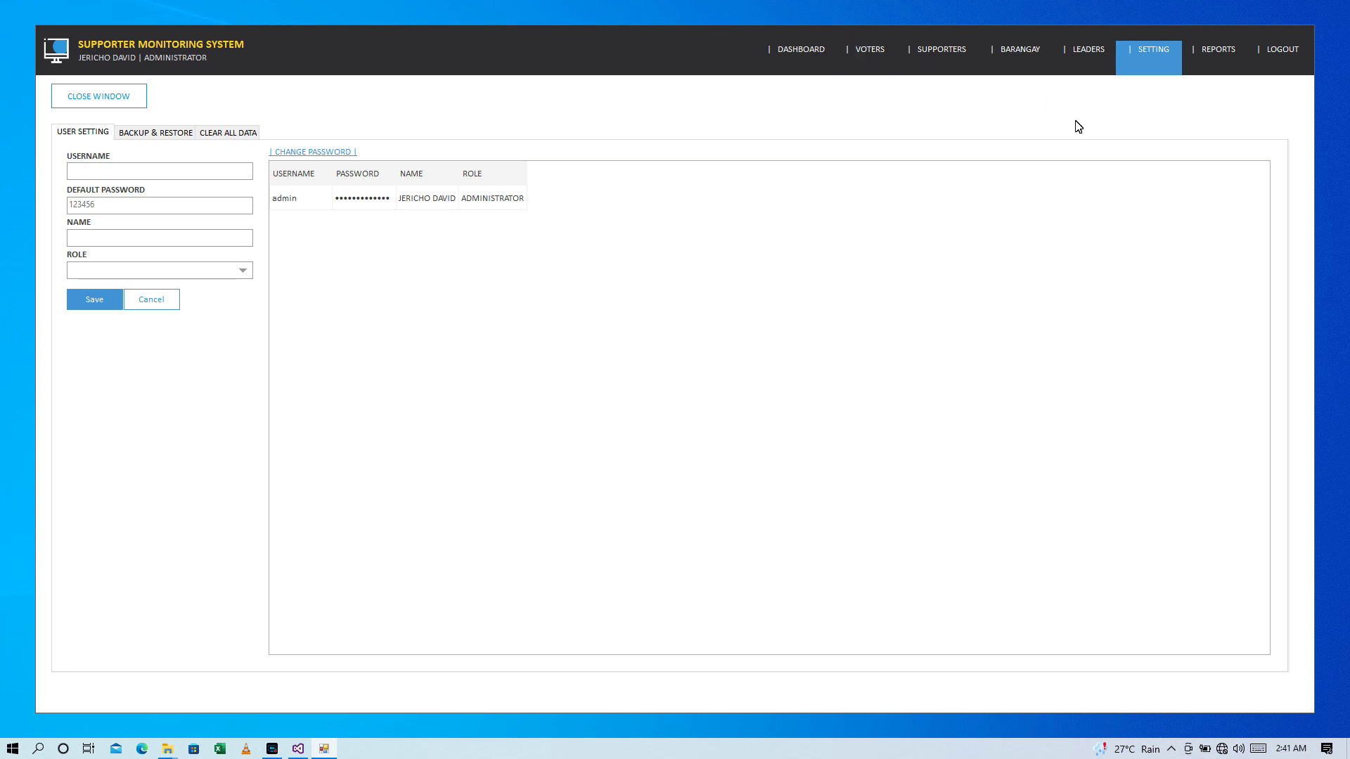
pyautogui.click(792, 48)
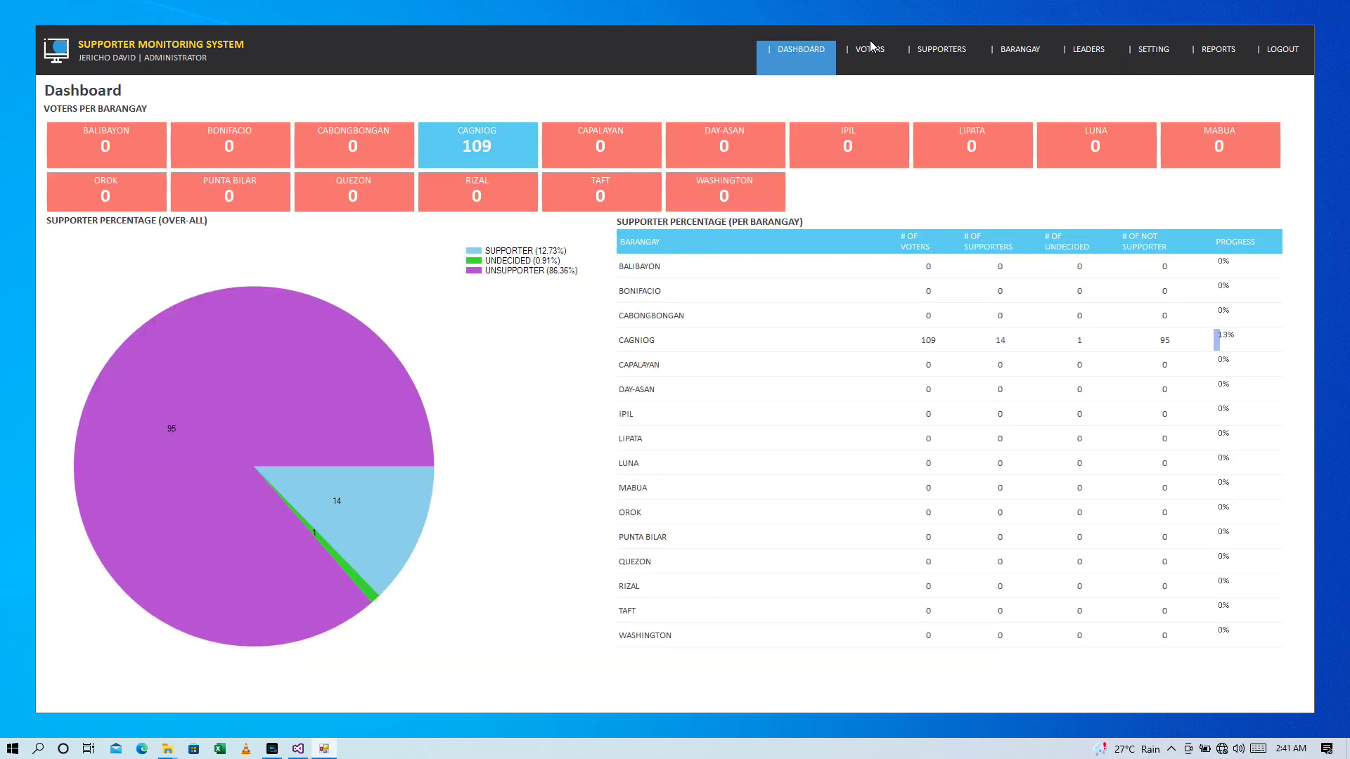